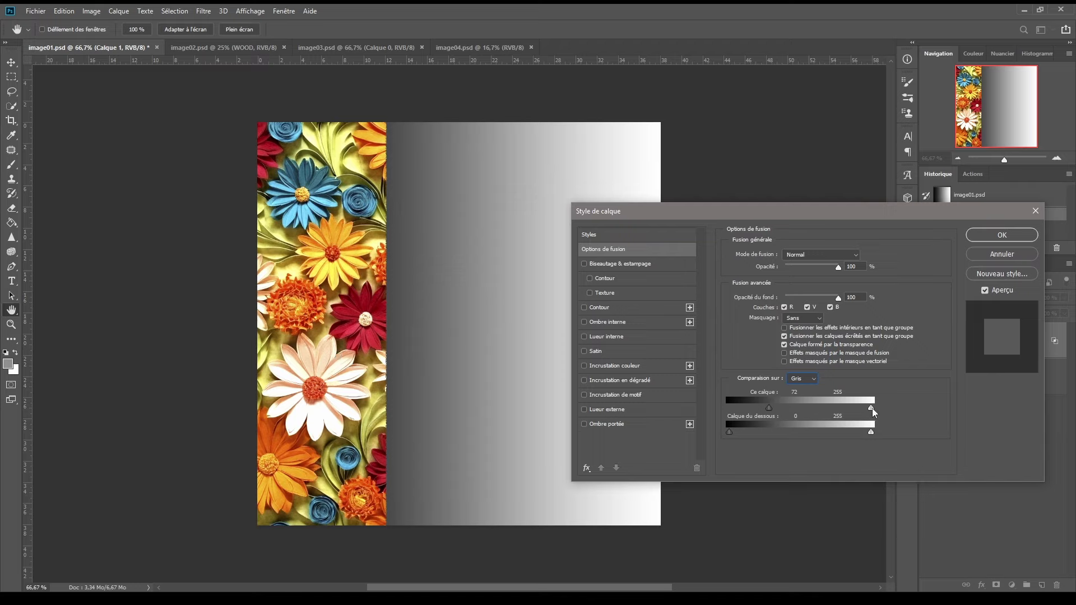
# Try a white limit of 165 for the gradient layer's Ce calque blending, then reset its limits to 0 and 255
pyautogui.moveTo(873, 412); pyautogui.dragTo(822, 418)
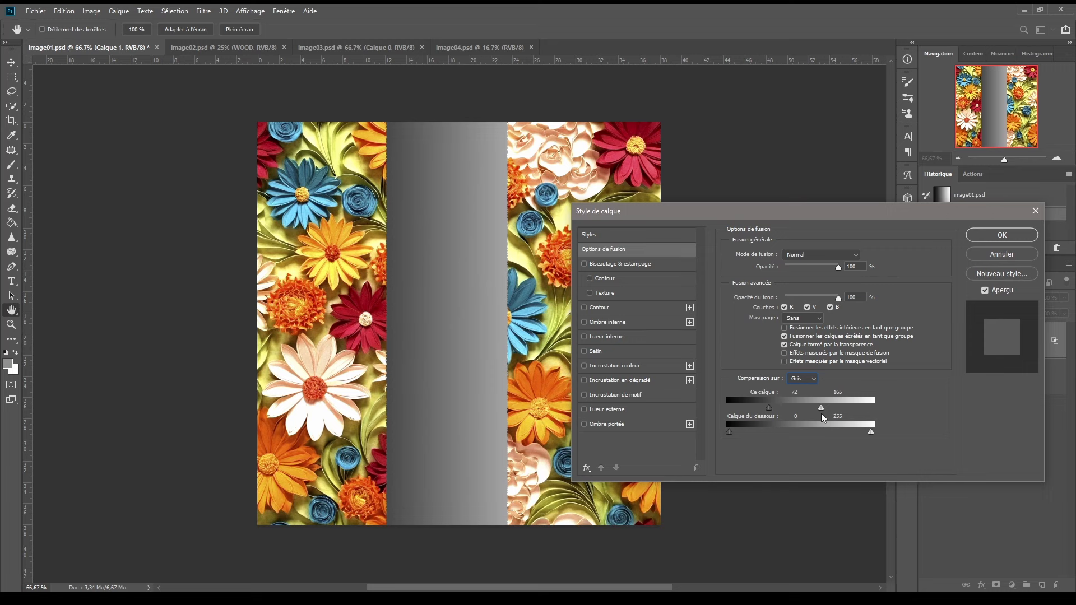
pyautogui.moveTo(471, 321); pyautogui.dragTo(364, 319)
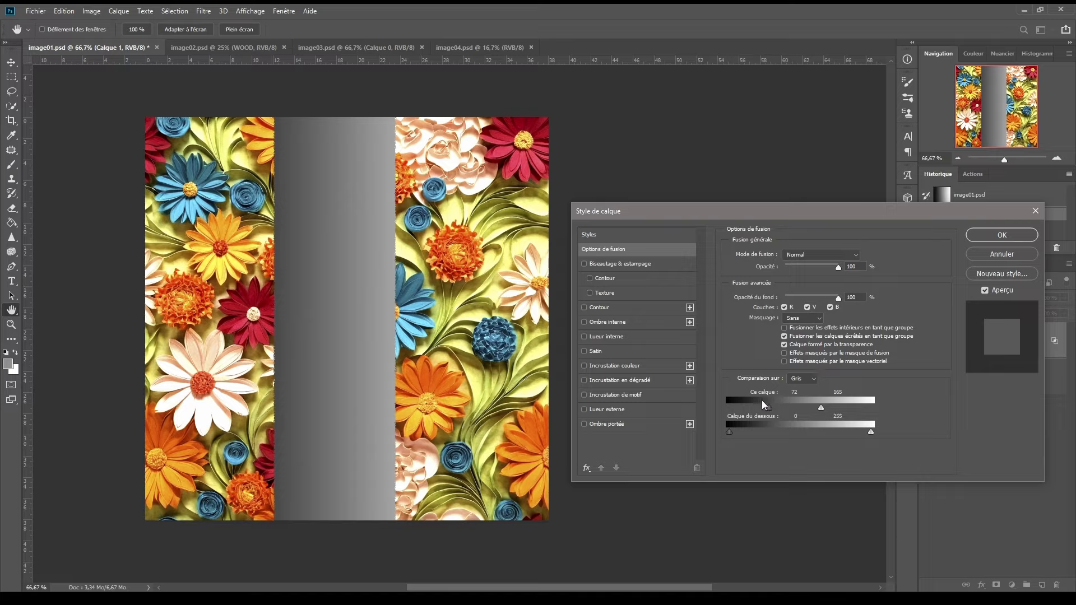
pyautogui.moveTo(768, 408); pyautogui.dragTo(728, 408)
pyautogui.moveTo(821, 408); pyautogui.dragTo(910, 401)
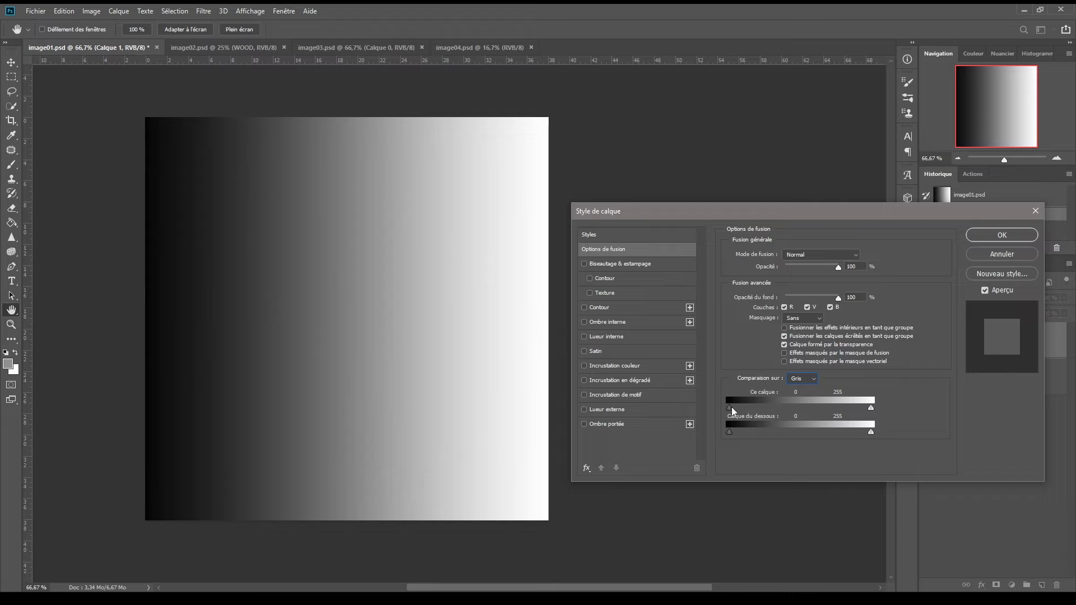
# Set the gradient layer's Ce calque blending to a split black limit of 62/88 and a split white limit ending at 198
pyautogui.moveTo(729, 408); pyautogui.dragTo(765, 407)
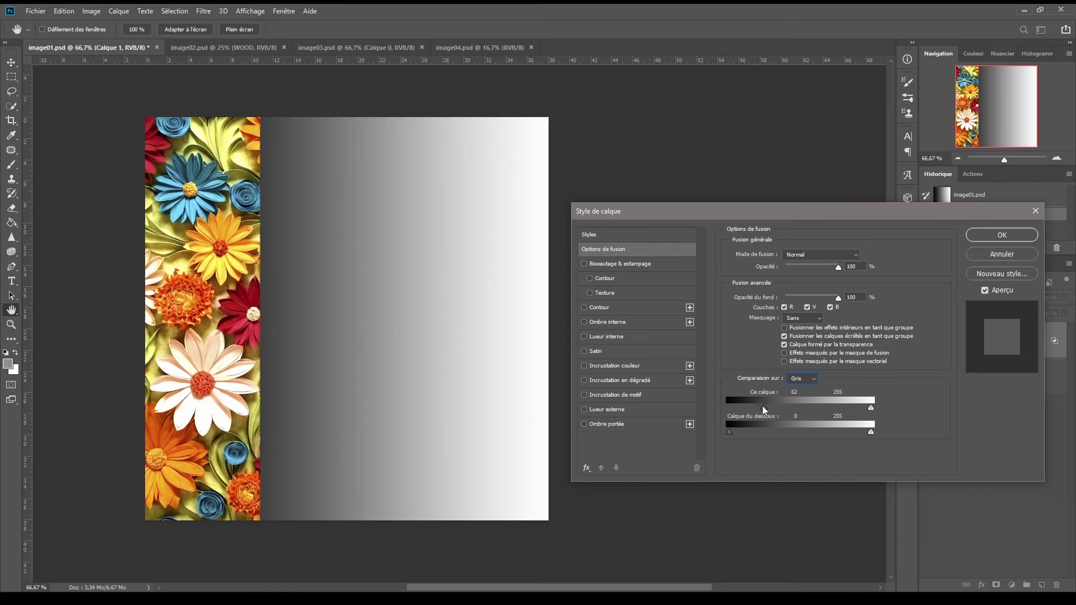
pyautogui.moveTo(762, 407)
pyautogui.mouseDown()
pyautogui.moveTo(728, 411)
pyautogui.moveTo(767, 409)
pyautogui.mouseUp()
pyautogui.moveTo(870, 409); pyautogui.dragTo(840, 420)
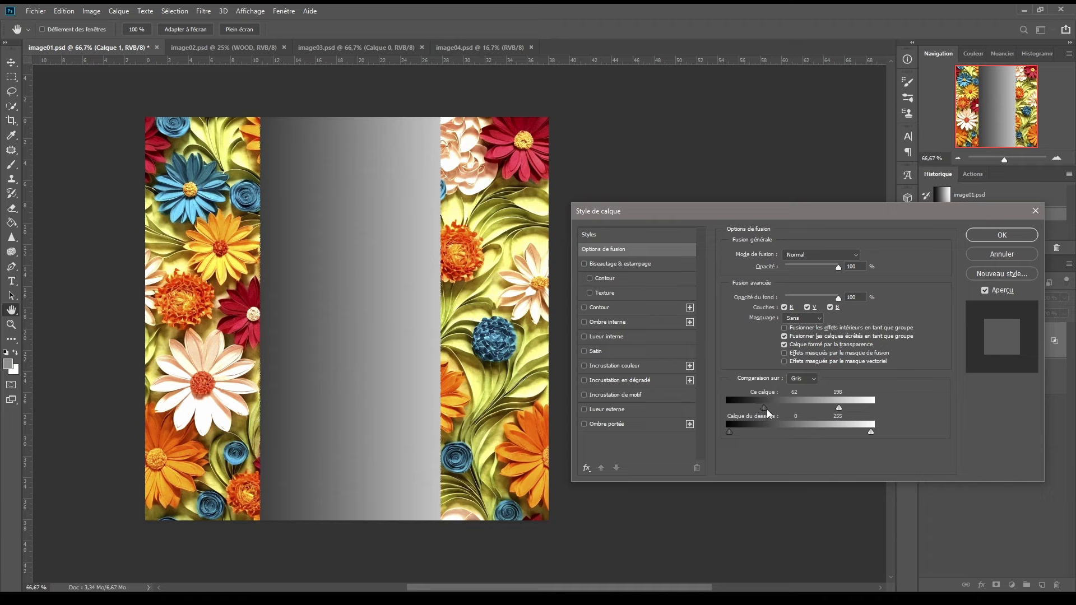
pyautogui.moveTo(768, 409); pyautogui.dragTo(778, 407)
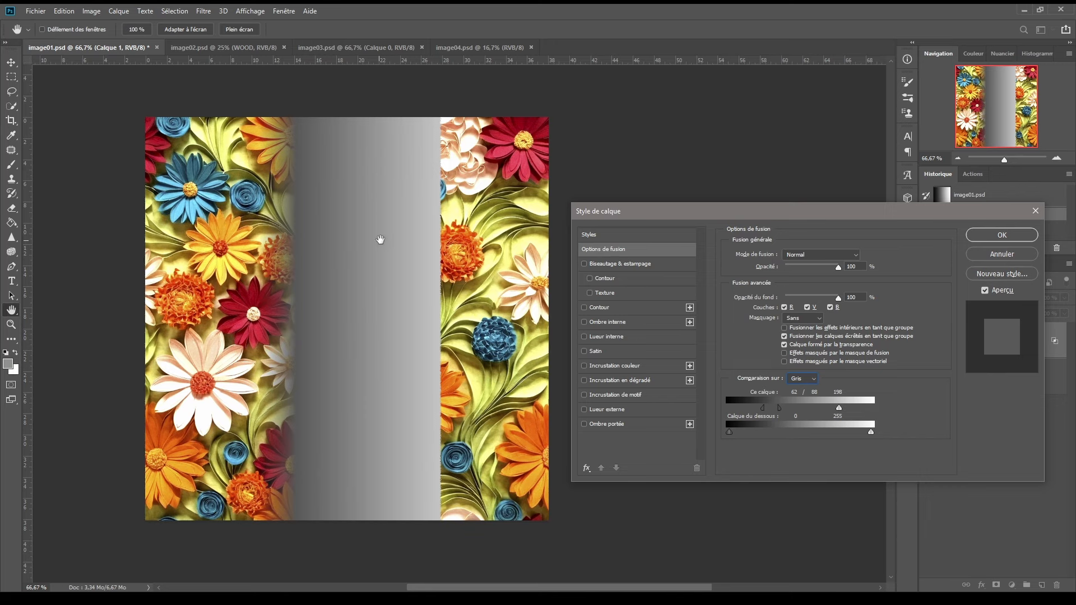
pyautogui.press('alt')
pyautogui.moveTo(838, 408); pyautogui.dragTo(820, 412)
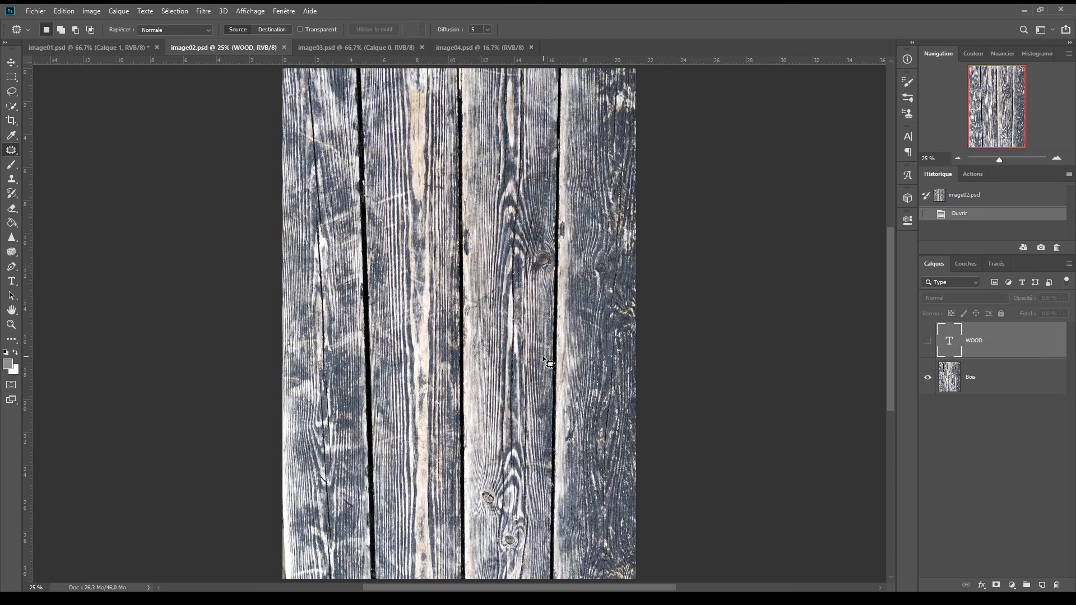
# Make the WOOD text layer visible and open its blending options with the whole word in view
pyautogui.click(927, 342)
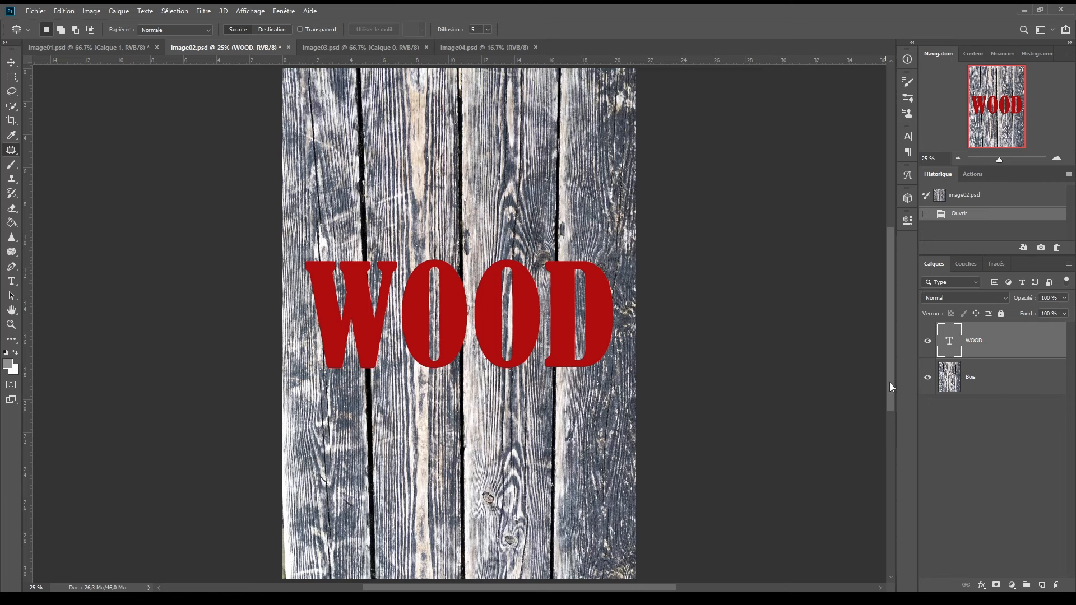
pyautogui.doubleClick(1026, 348)
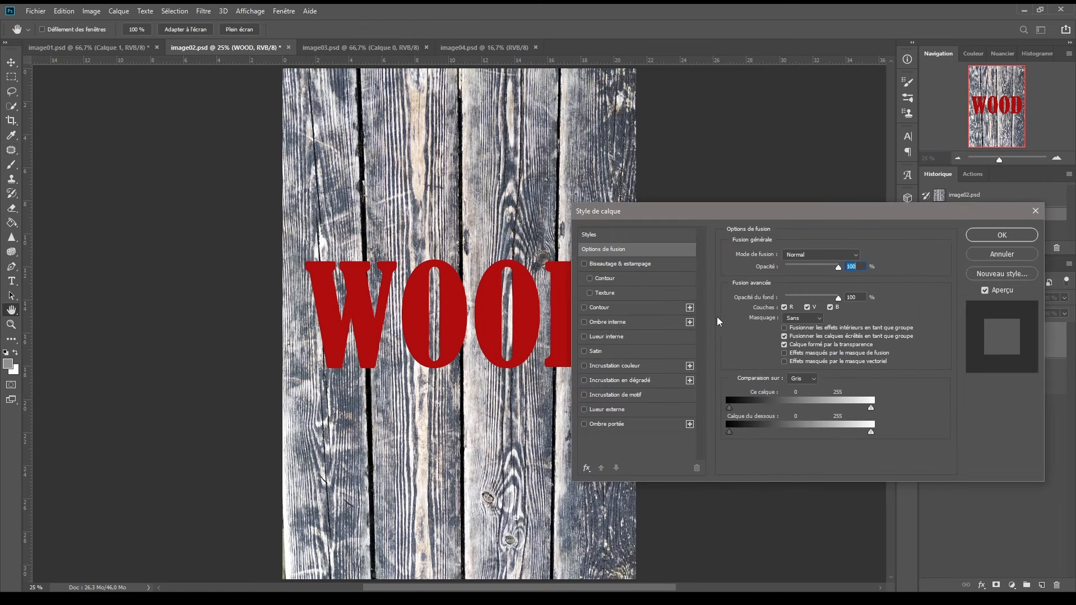
pyautogui.moveTo(470, 294); pyautogui.dragTo(344, 295)
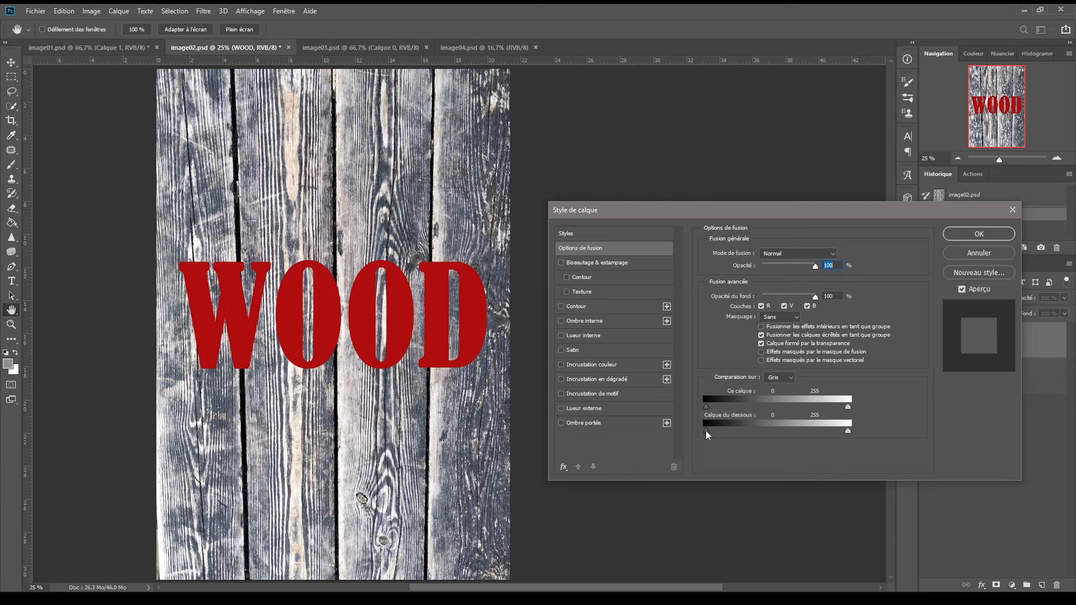
# Set the WOOD layer's Calque du dessous blending limits to 100 for blacks and 240 for whites
pyautogui.moveTo(705, 431); pyautogui.dragTo(712, 430)
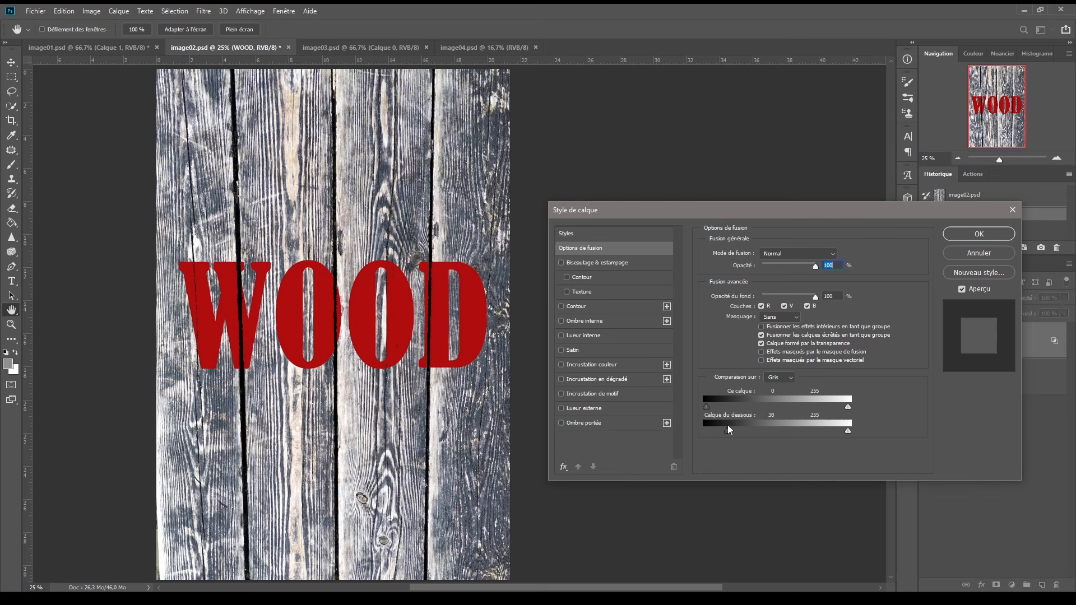
pyautogui.moveTo(745, 421); pyautogui.dragTo(762, 416)
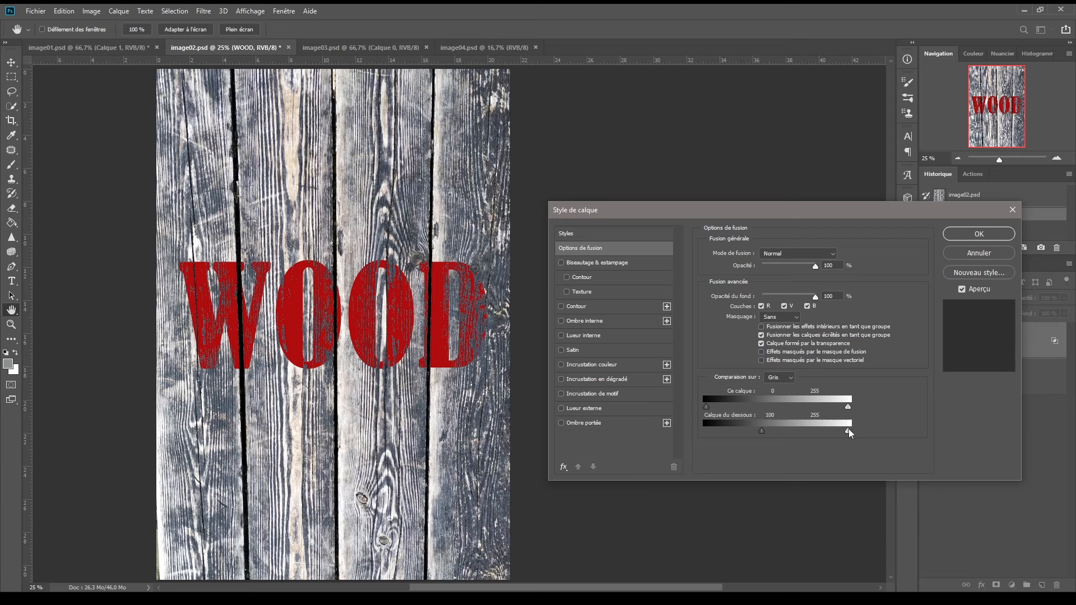
pyautogui.moveTo(849, 433); pyautogui.dragTo(840, 434)
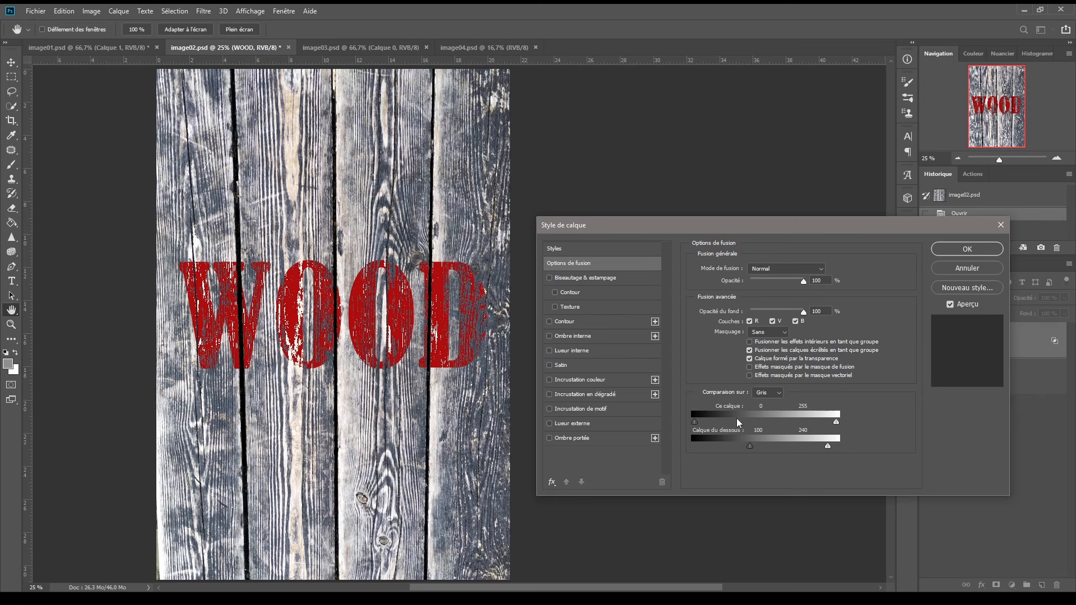
# Split the WOOD layer's Calque du dessous limits to 71/122 and 223/240, apply the style and recheck it
pyautogui.moveTo(744, 228); pyautogui.dragTo(697, 39)
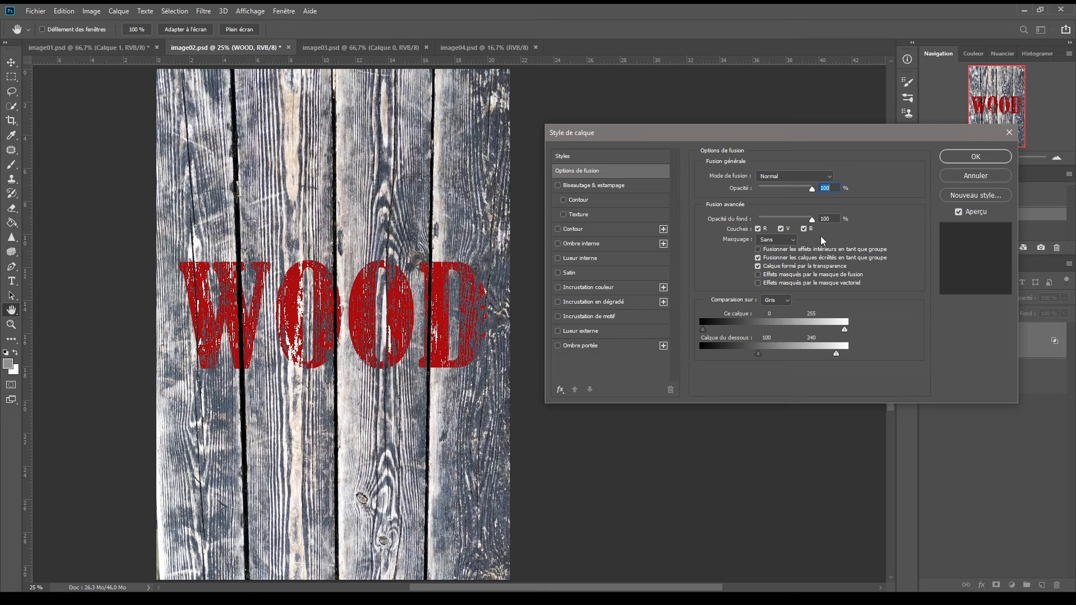
pyautogui.press('alt')
pyautogui.moveTo(836, 352); pyautogui.dragTo(773, 352)
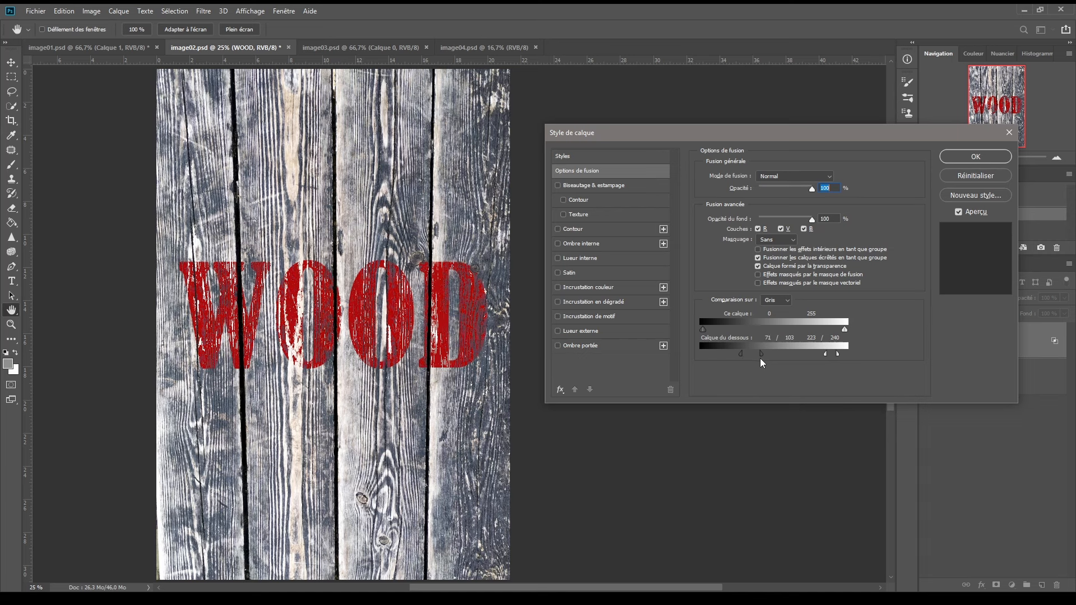
pyautogui.moveTo(763, 354); pyautogui.dragTo(773, 354)
pyautogui.click(971, 159)
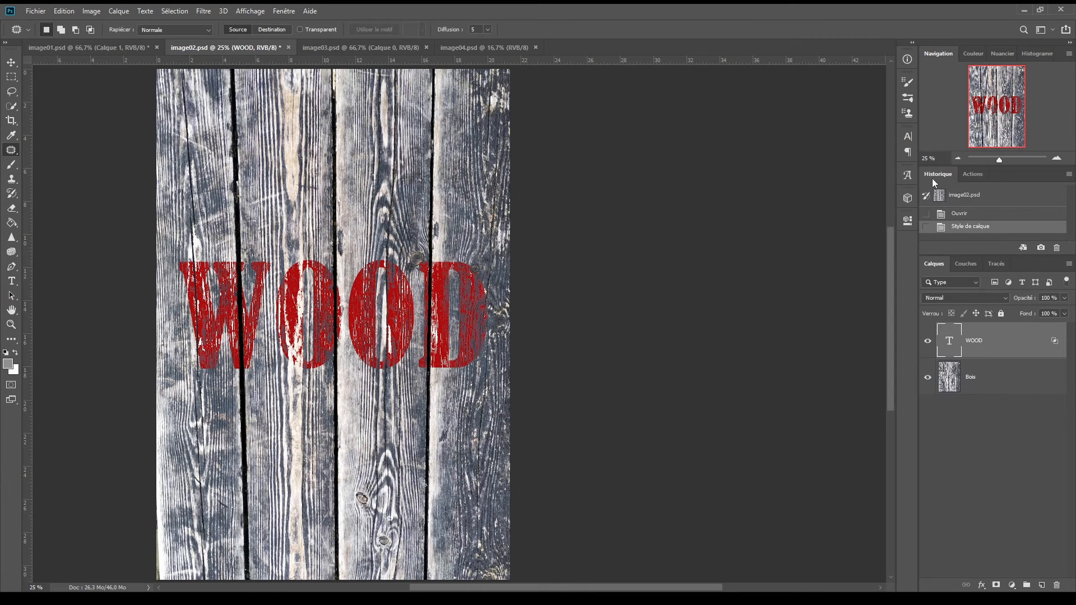
pyautogui.doubleClick(1053, 343)
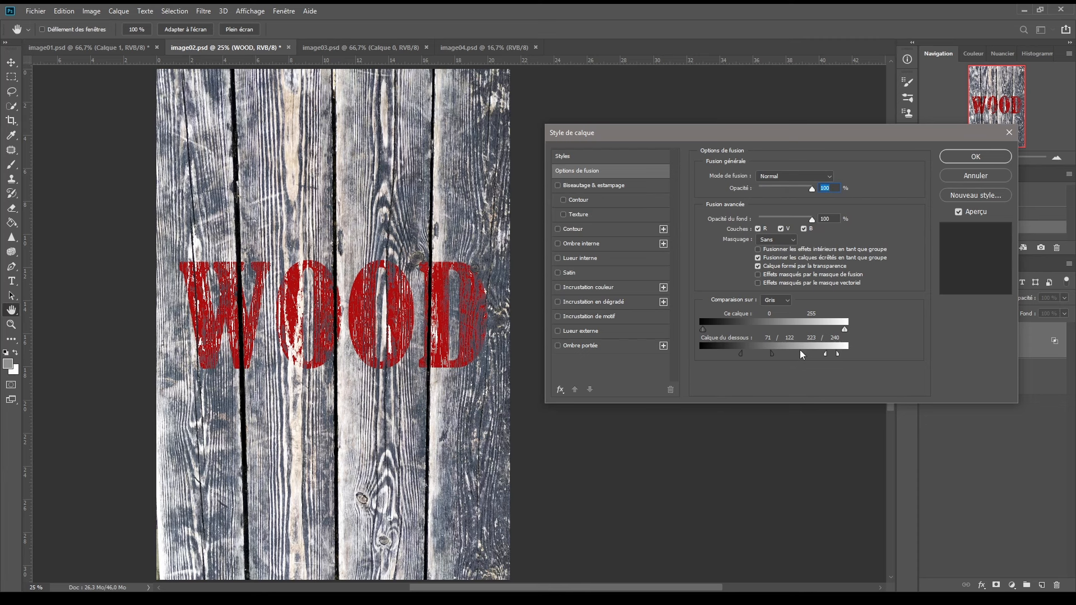
pyautogui.click(964, 159)
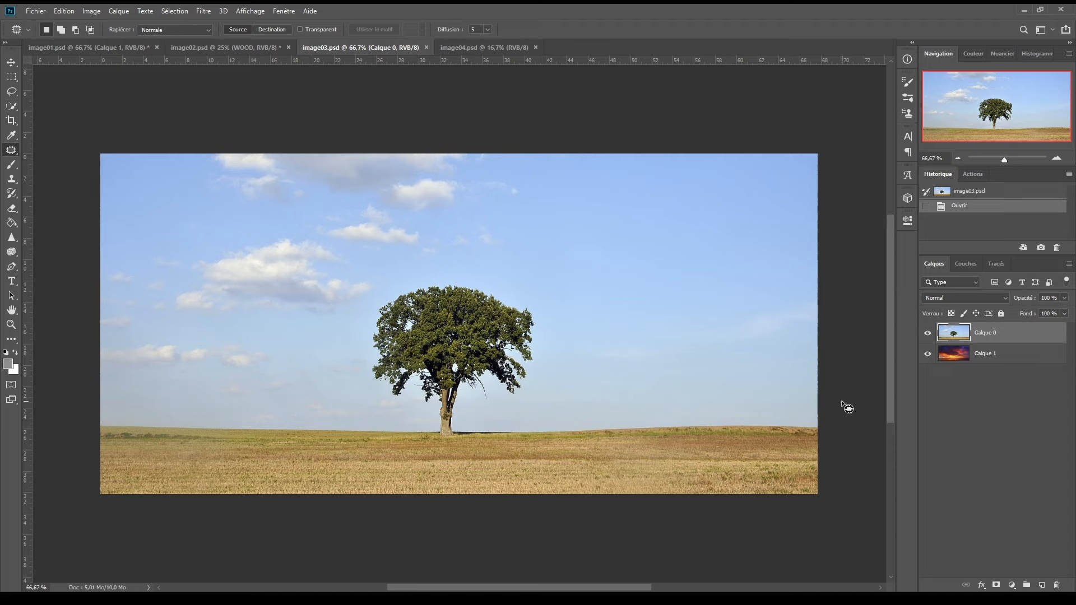
# Open the blending options of the ciel bleu layer in image03.psd and set Comparaison sur to Bleu
pyautogui.click(927, 333)
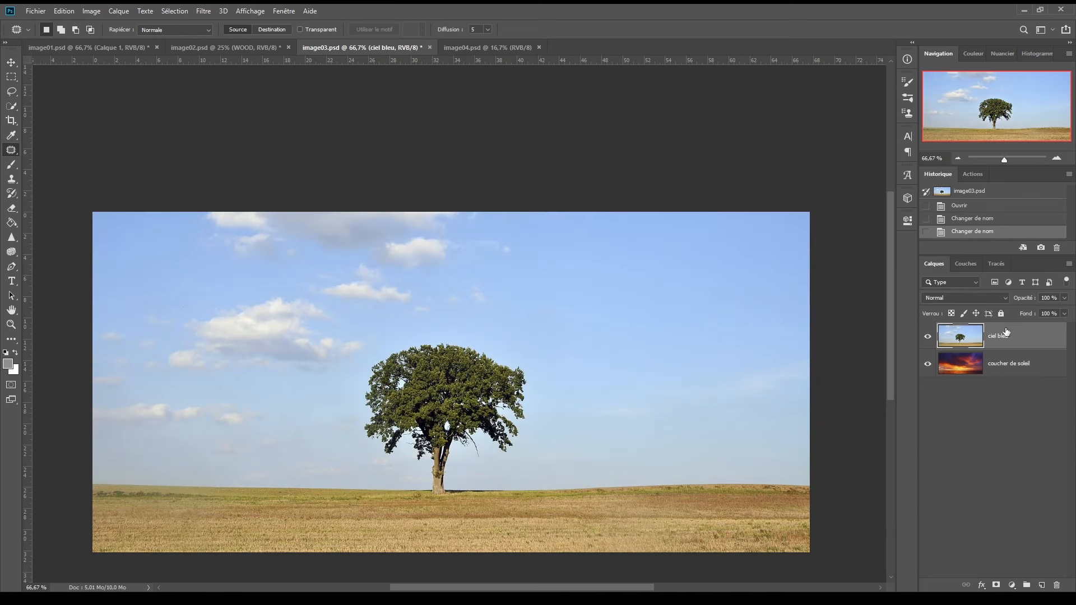
pyautogui.doubleClick(1039, 339)
pyautogui.moveTo(701, 16); pyautogui.dragTo(654, 46)
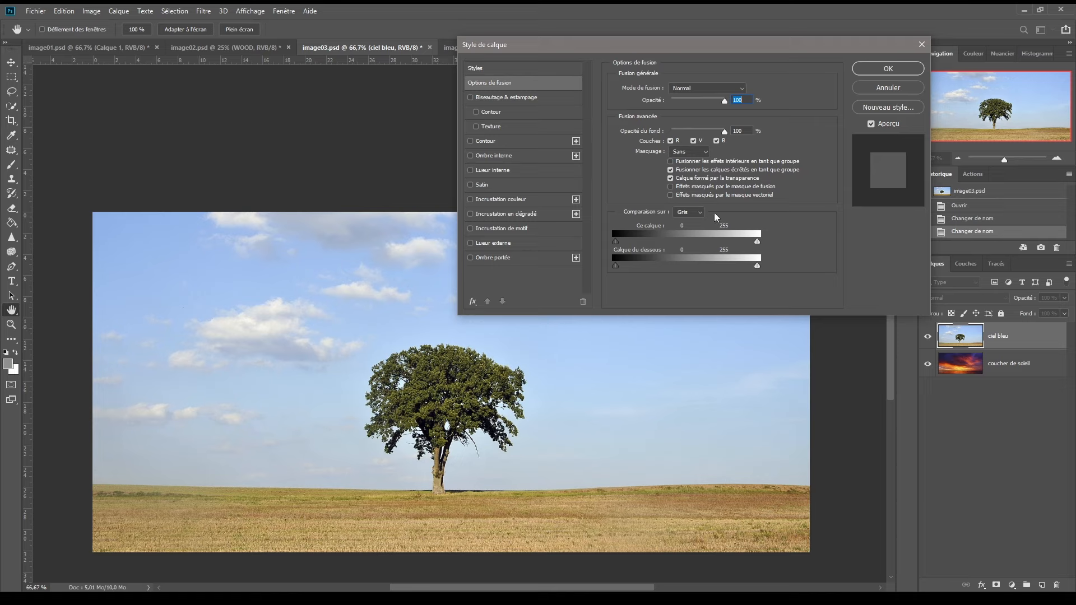
pyautogui.click(698, 212)
pyautogui.click(688, 247)
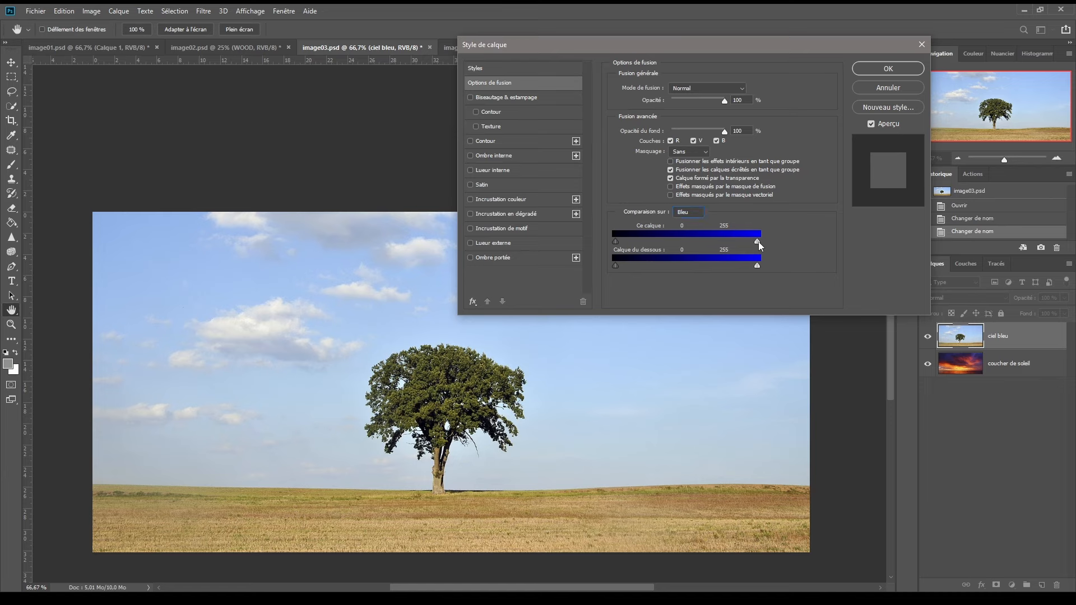
# Set the Ce calque white limit of the ciel bleu layer to a split 124/210 and apply the style
pyautogui.moveTo(758, 241); pyautogui.dragTo(732, 243)
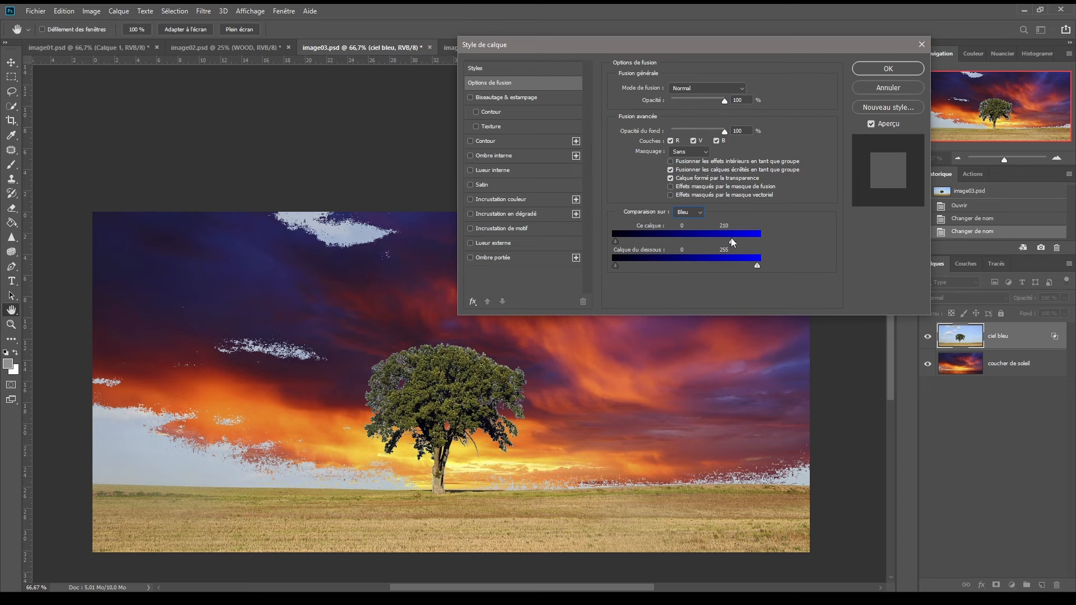
pyautogui.press('alt')
pyautogui.moveTo(729, 240); pyautogui.dragTo(708, 244)
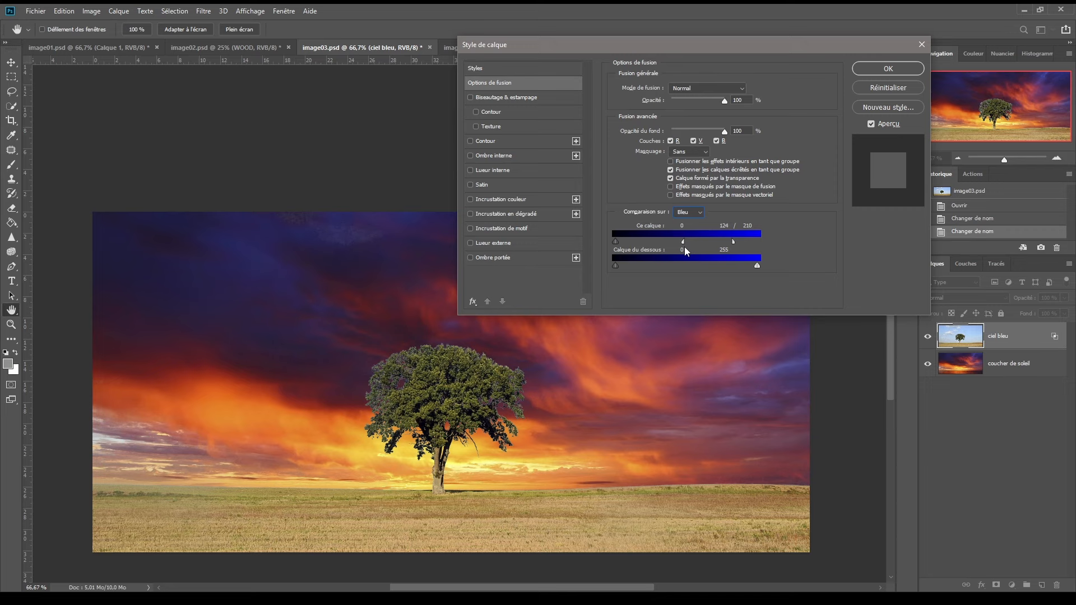
pyautogui.click(888, 70)
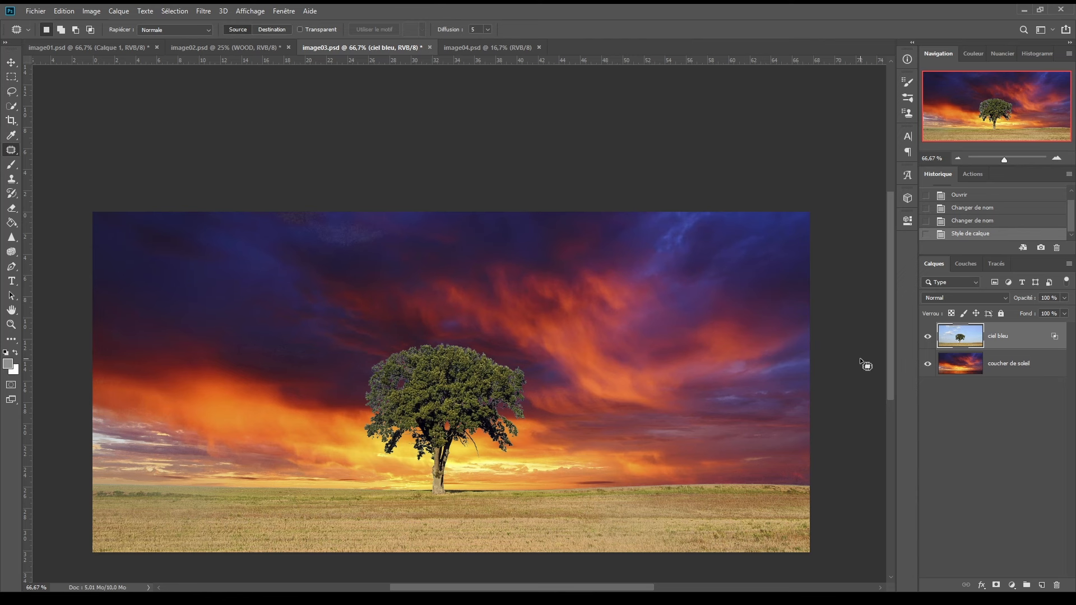
# Hide the coucher de soleil layer and load the ciel bleu layer's pixels as a selection
pyautogui.click(928, 365)
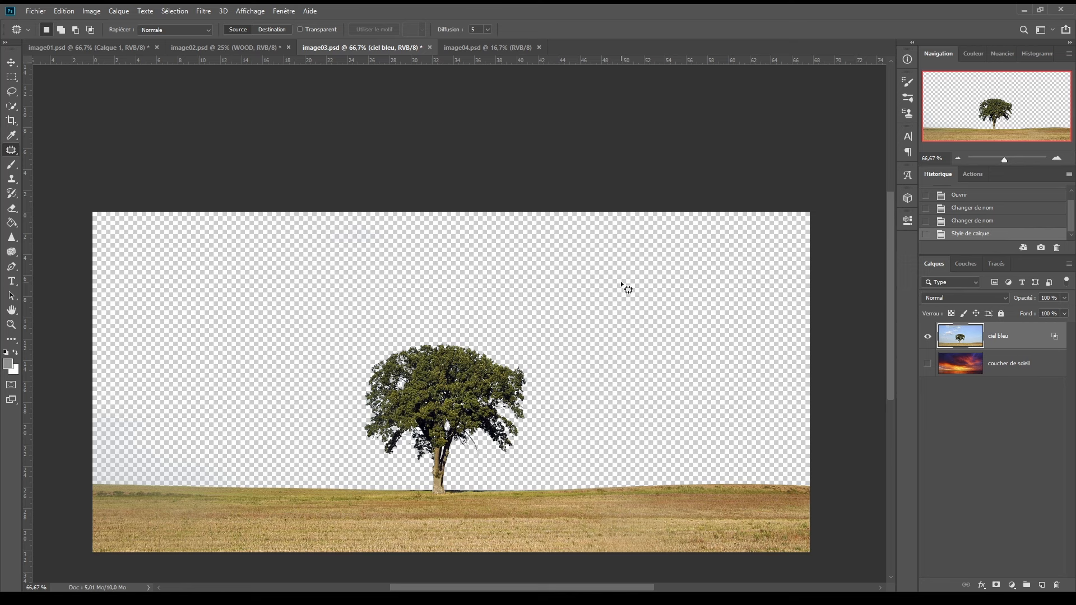
pyautogui.keyDown('ctrl'); pyautogui.click(959, 339); pyautogui.keyUp('ctrl')
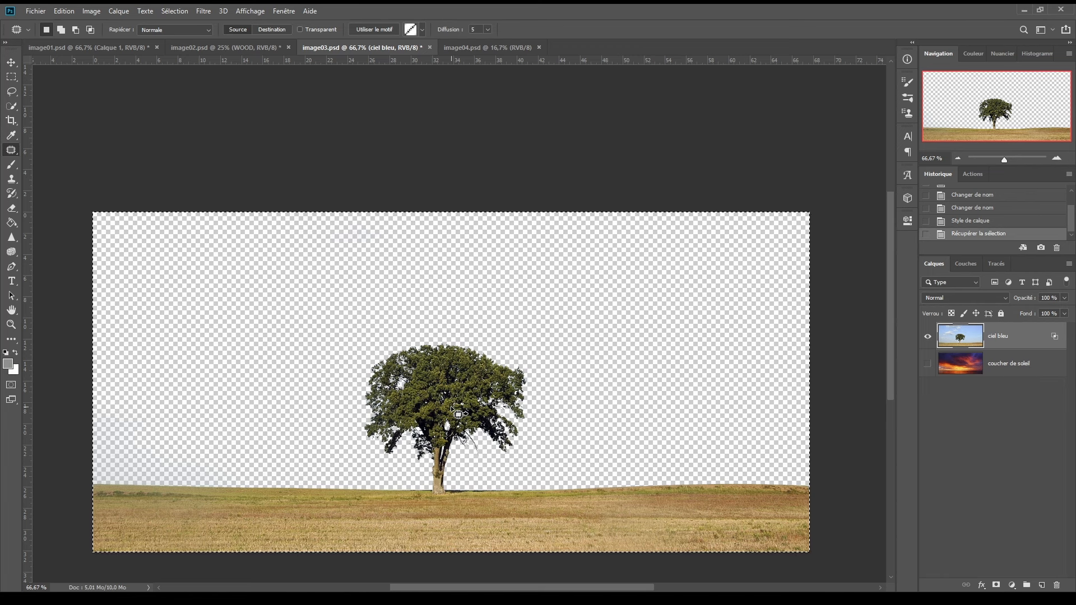
# Convert the ciel bleu layer to a smart object and clear the selection
pyautogui.rightClick(1023, 332)
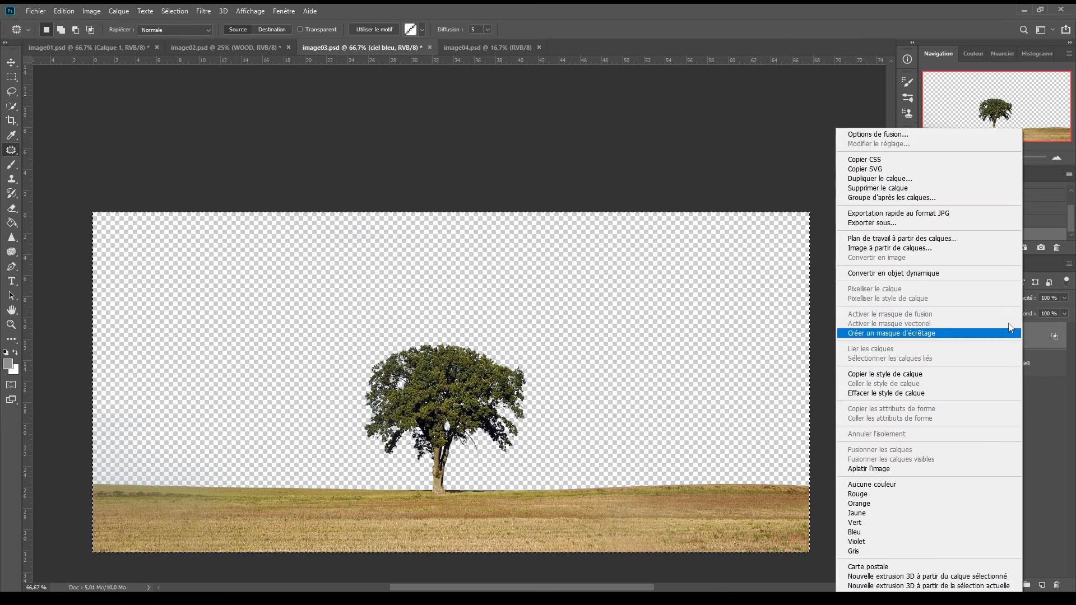
pyautogui.click(924, 275)
pyautogui.hotkey('ctrl', 'd')
# Add a layer mask to ciel bleu from a selection of the smart object's visible pixels and inspect the mask alone
pyautogui.hotkey('ctrl', 'shift', 'd')
pyautogui.hotkey('ctrl', 'd')
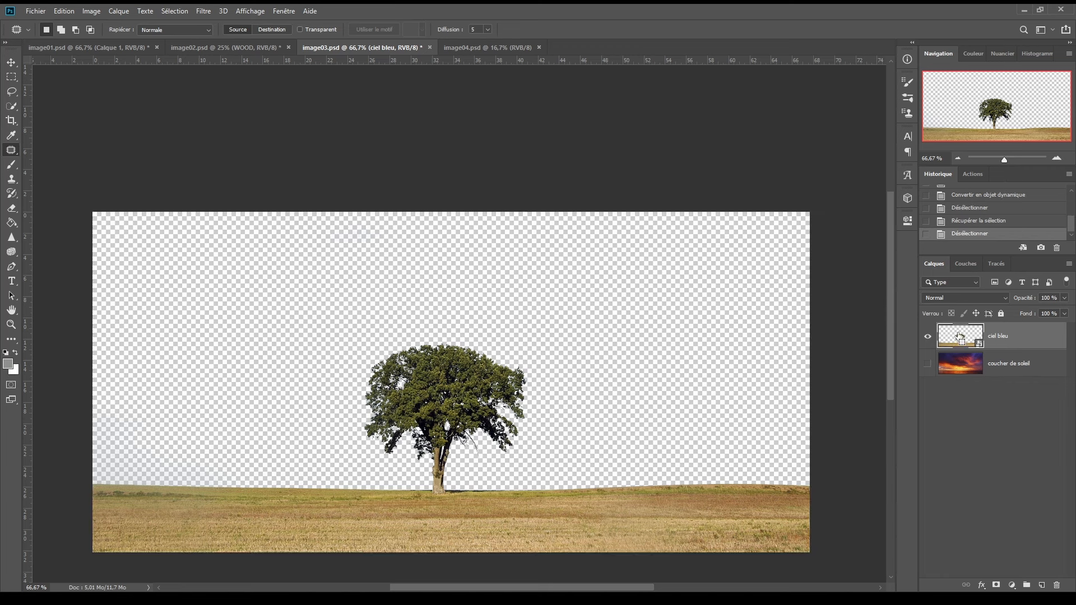
pyautogui.hotkey('ctrl', 'shift', 'd')
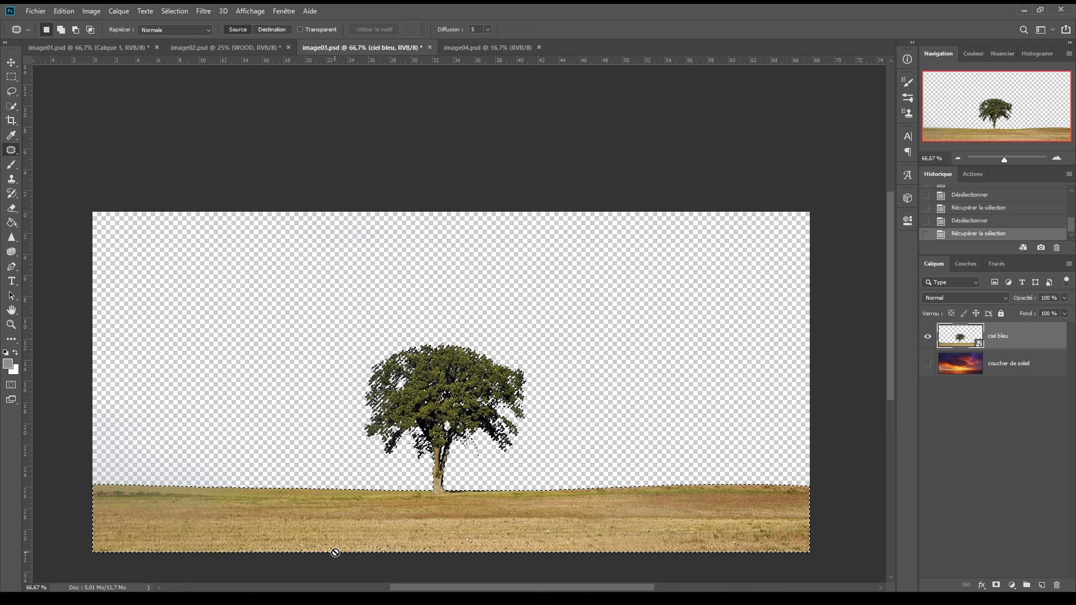
pyautogui.click(997, 585)
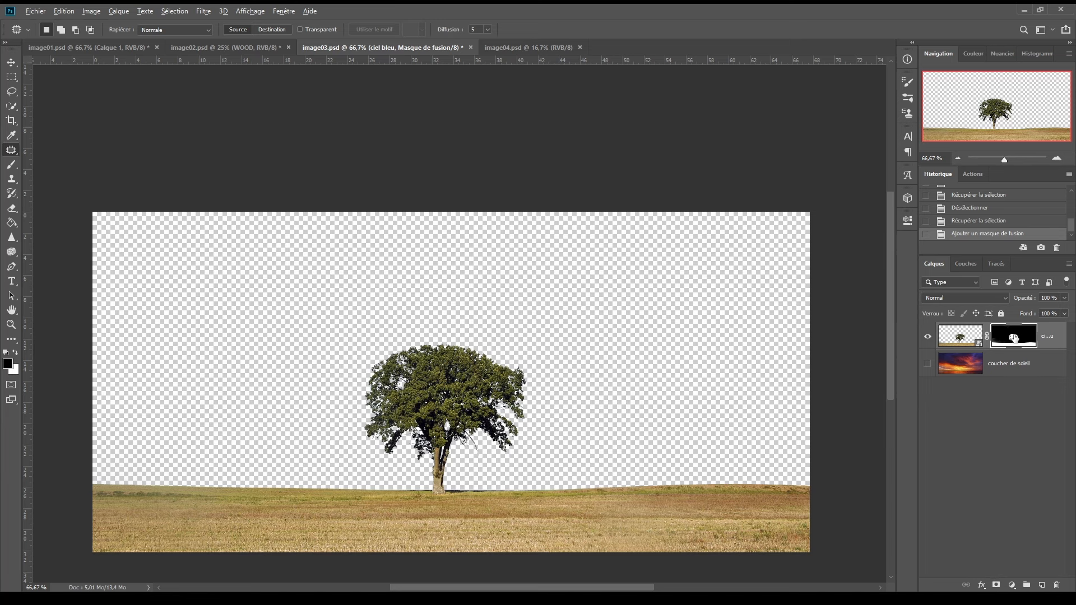
pyautogui.keyDown('alt'); pyautogui.click(1014, 338); pyautogui.keyUp('alt')
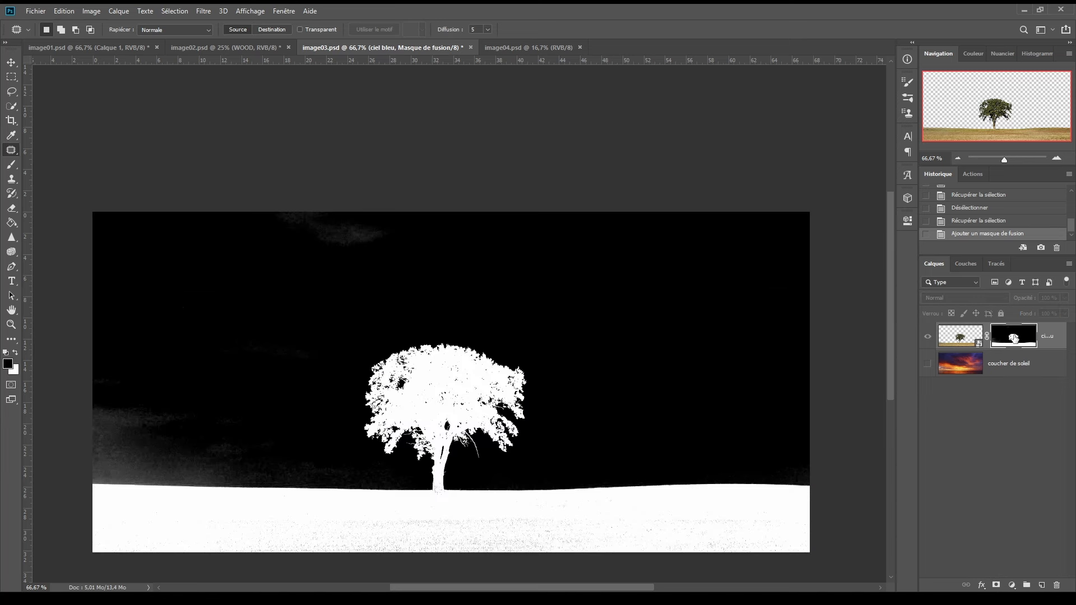
pyautogui.keyDown('alt'); pyautogui.click(1014, 337); pyautogui.keyUp('alt')
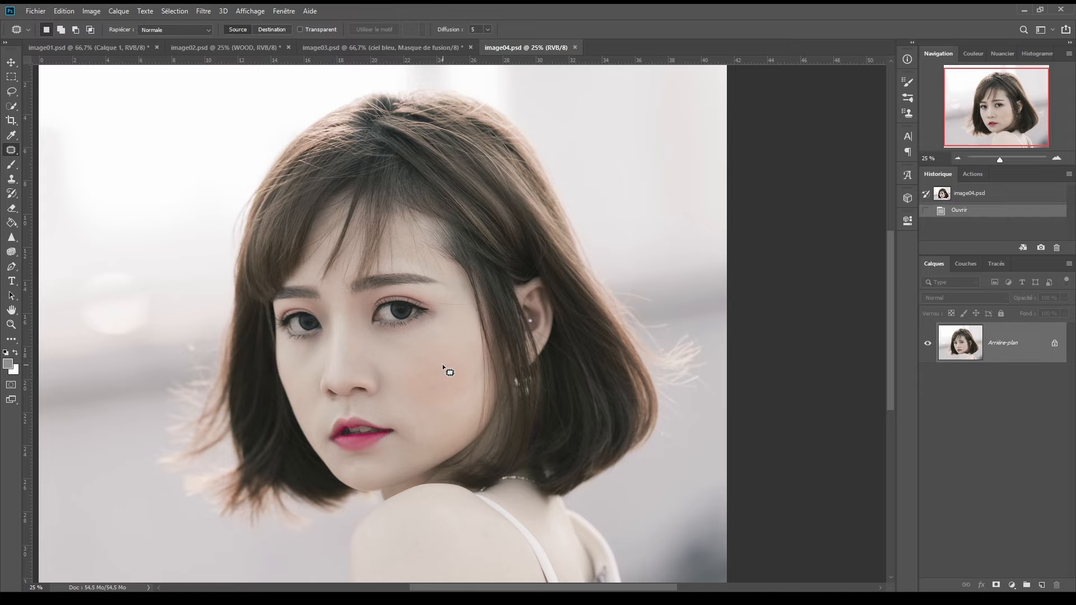
# Duplicate the portrait's background layer in image04.psd and convert the copy to a smart object
pyautogui.hotkey('ctrl', 'j')
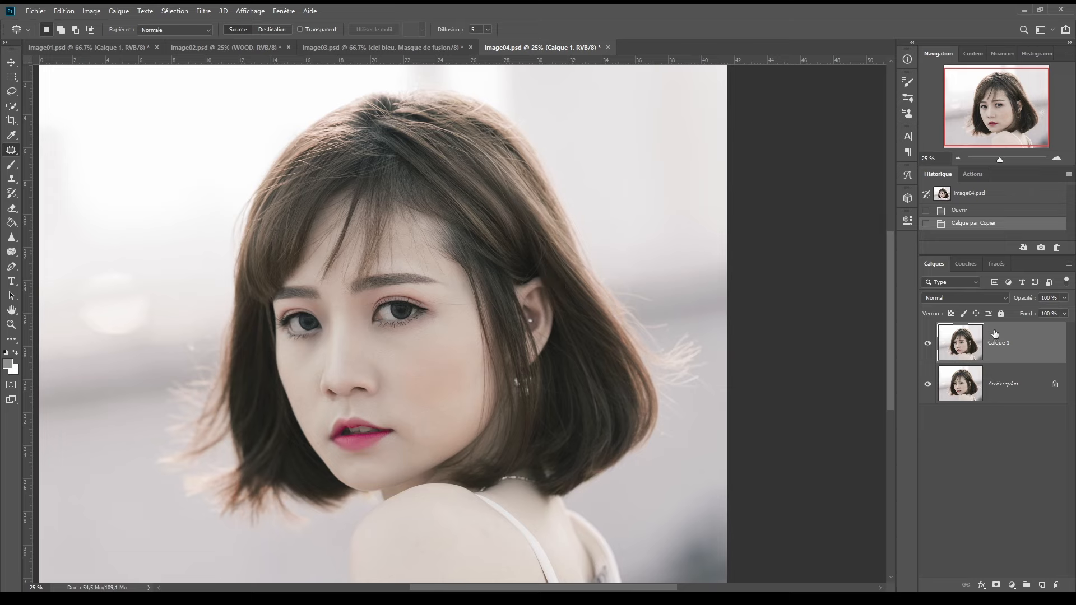
pyautogui.rightClick(1033, 338)
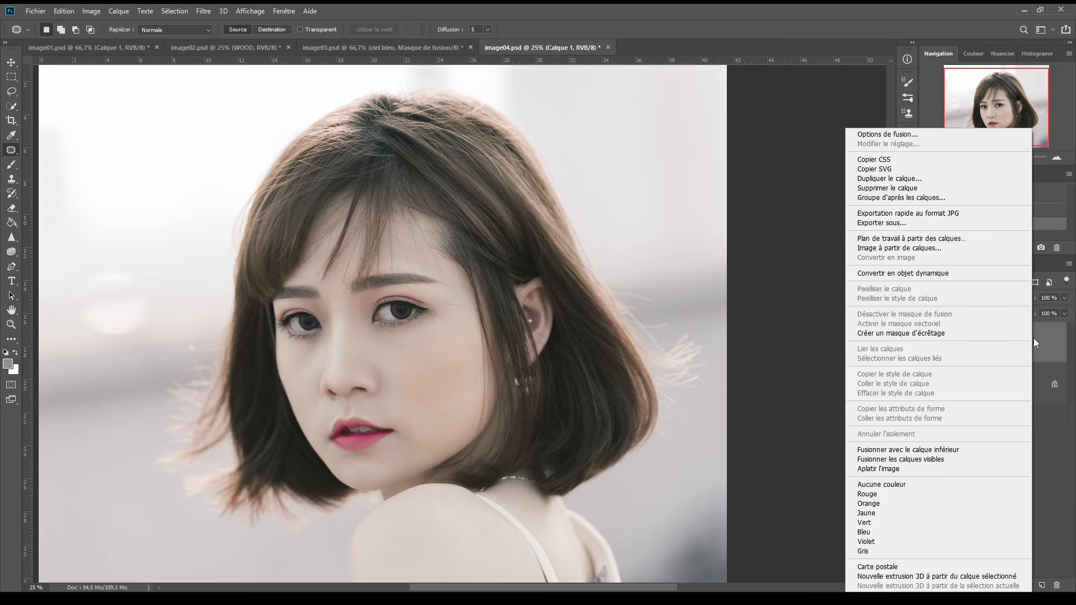
pyautogui.click(903, 275)
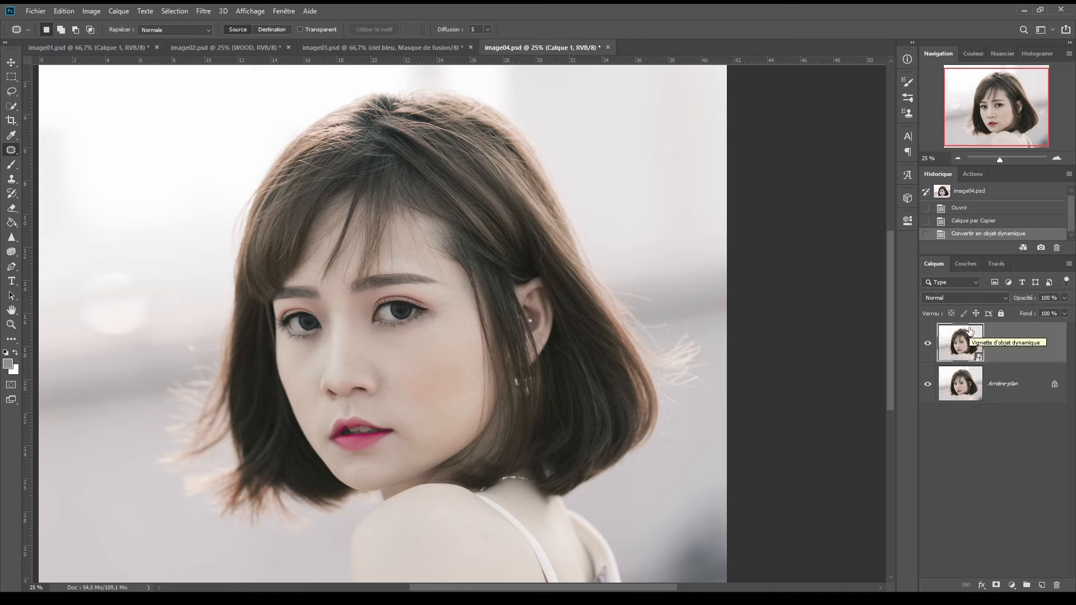
# Apply the Passe-haut (High Pass) filter with a 4,0-pixel radius to the Calque 1 smart object
pyautogui.click(203, 12)
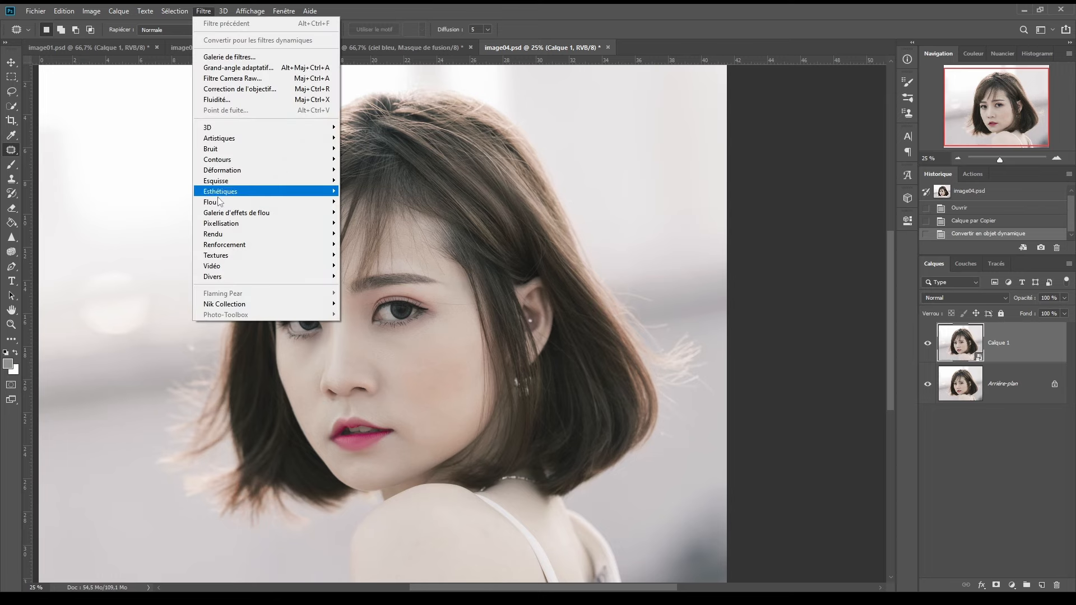
pyautogui.moveTo(231, 277)
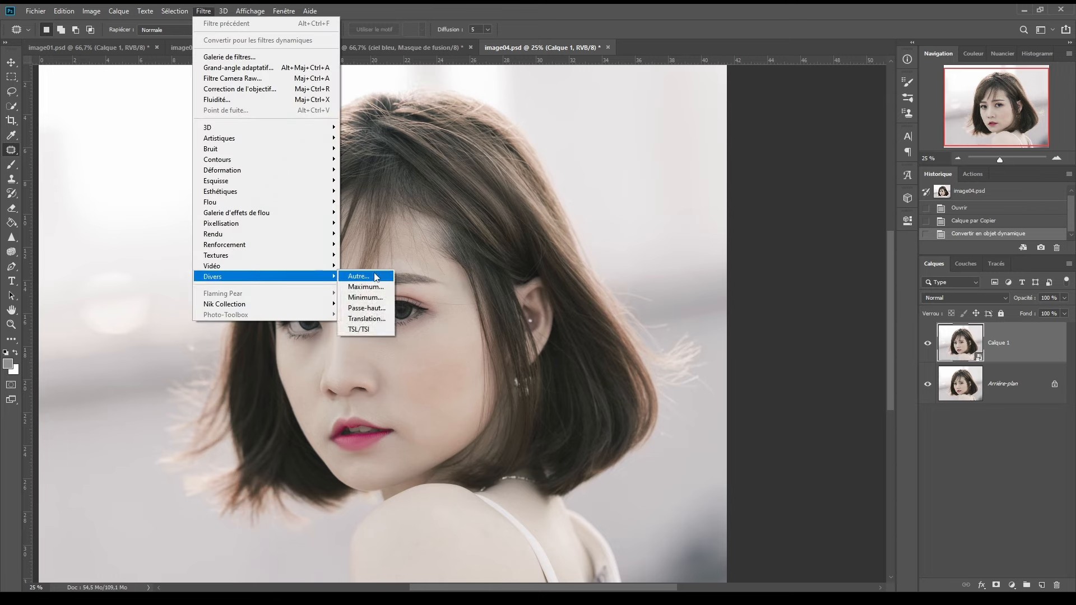
pyautogui.click(364, 309)
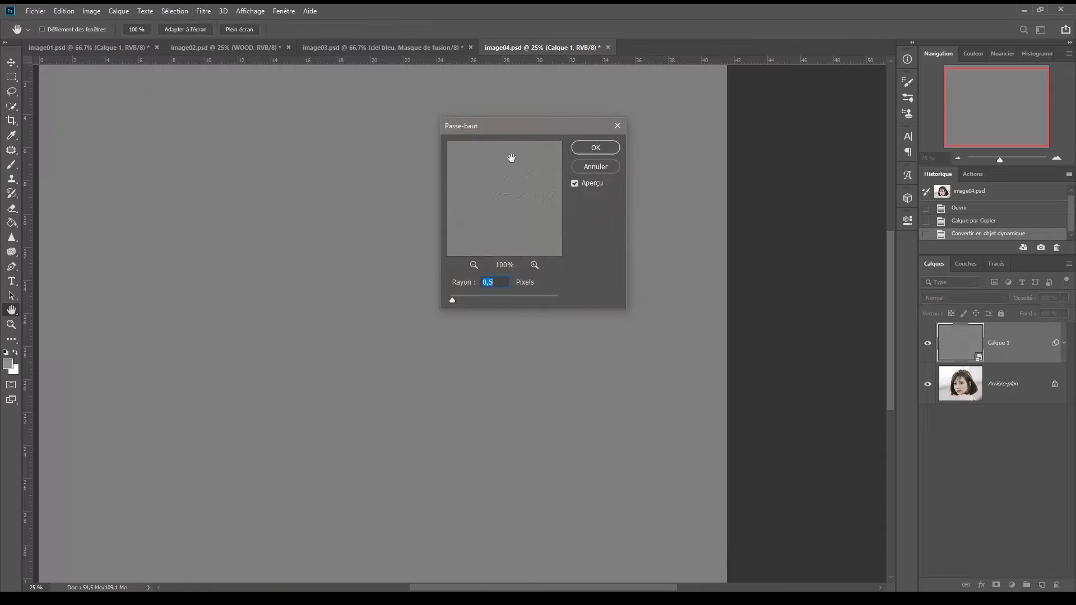
pyautogui.moveTo(518, 130); pyautogui.dragTo(723, 151)
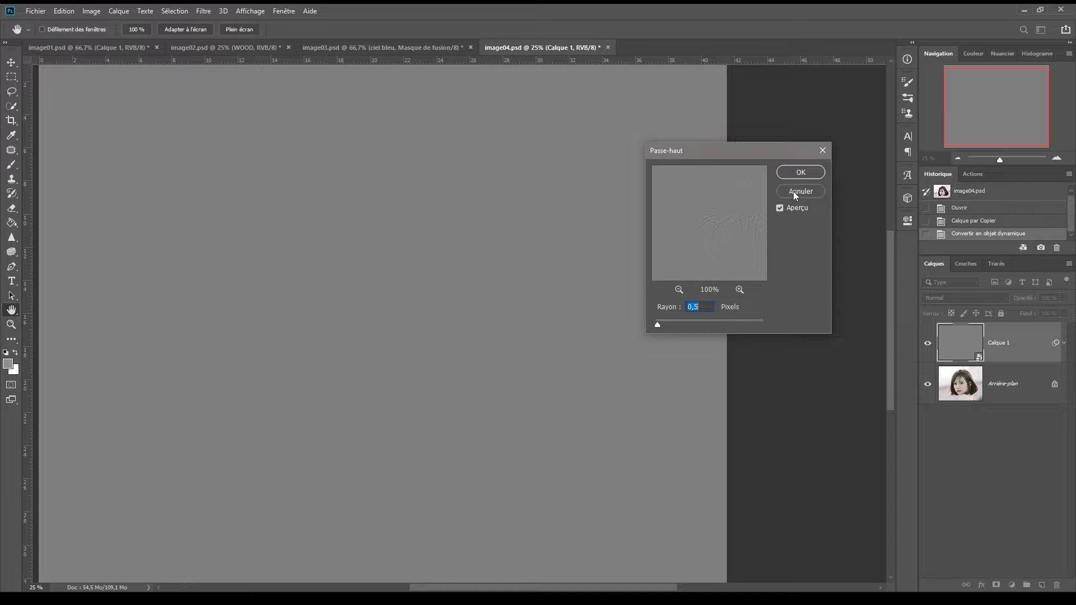
pyautogui.moveTo(656, 324); pyautogui.dragTo(681, 321)
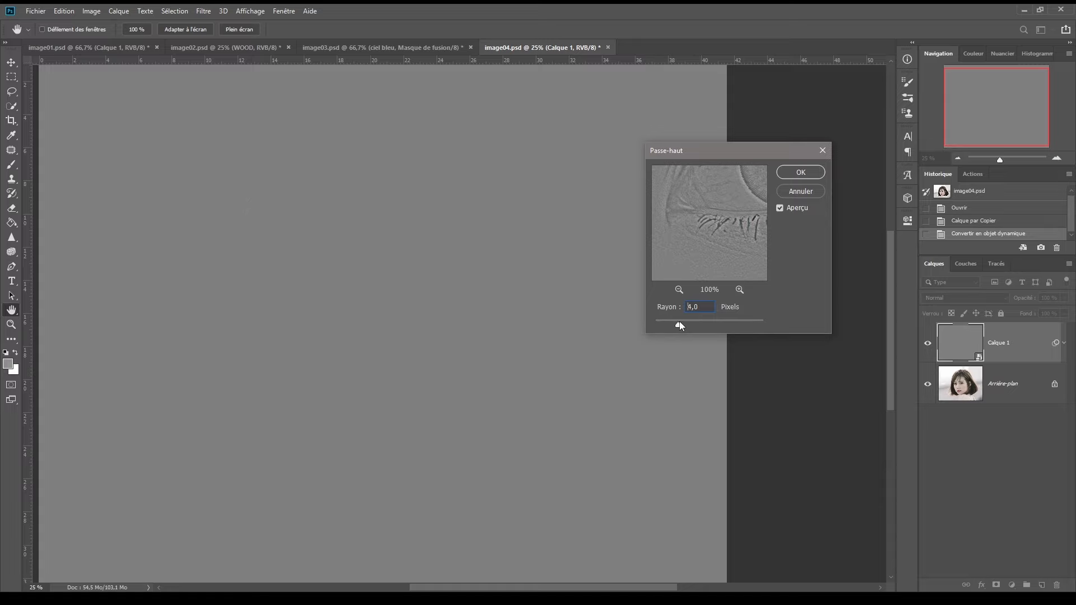
pyautogui.click(804, 174)
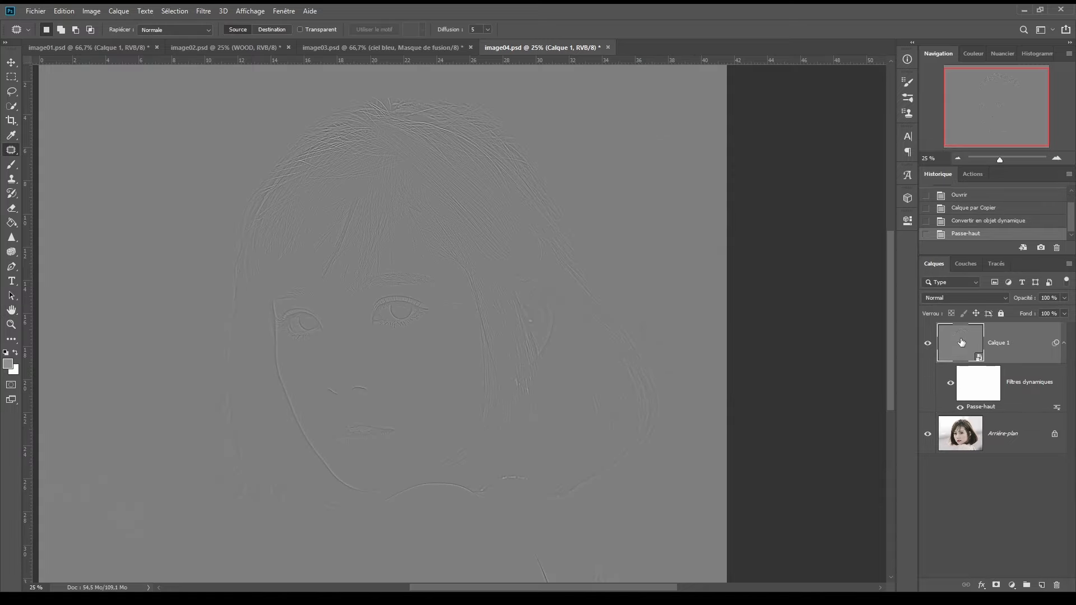
# Set Calque 1's blend mode to Lumière linéaire and compare the portrait with and without the layer
pyautogui.click(957, 297)
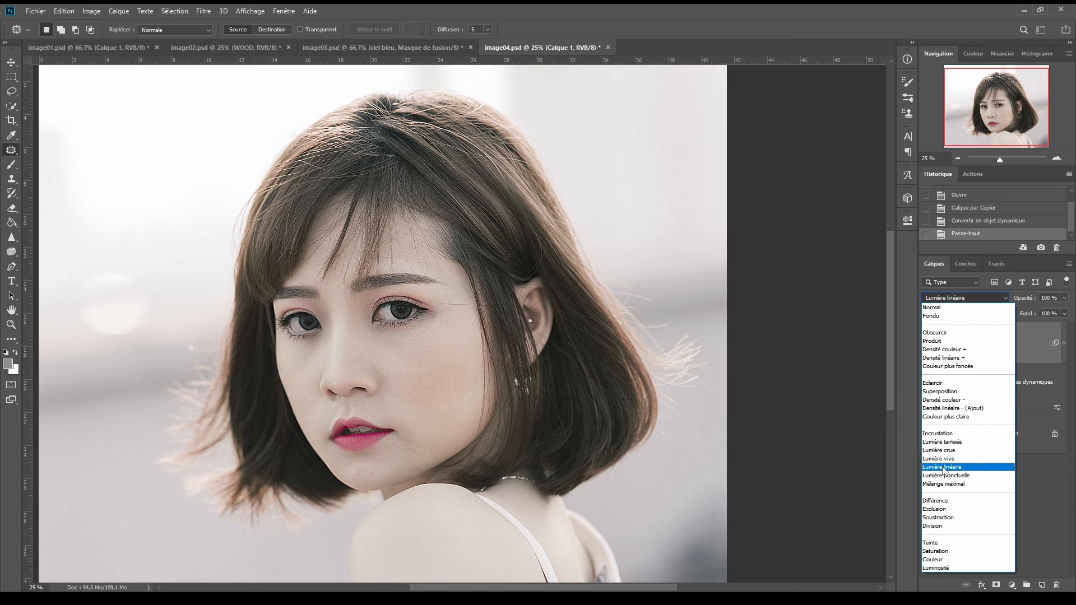
pyautogui.click(943, 468)
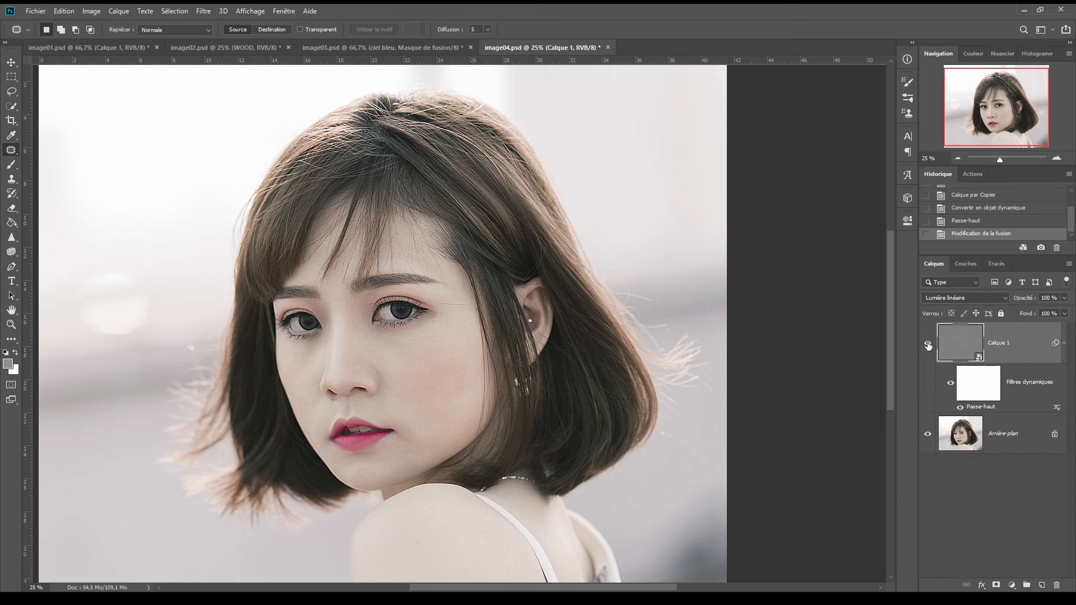
pyautogui.click(928, 345)
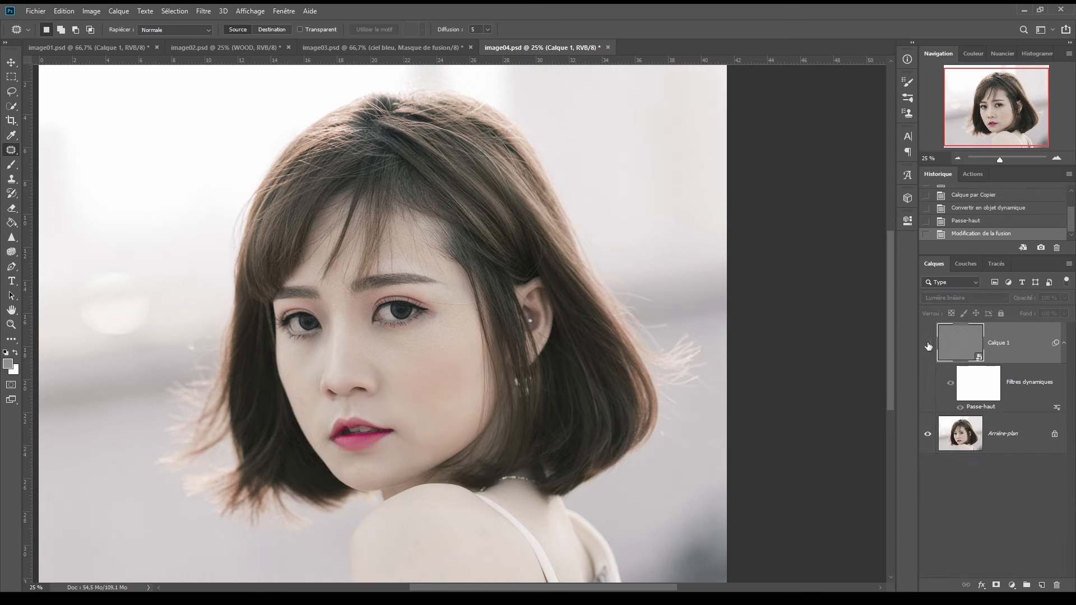
pyautogui.click(928, 345)
pyautogui.click(927, 345)
pyautogui.click(928, 344)
pyautogui.click(928, 345)
pyautogui.click(928, 345)
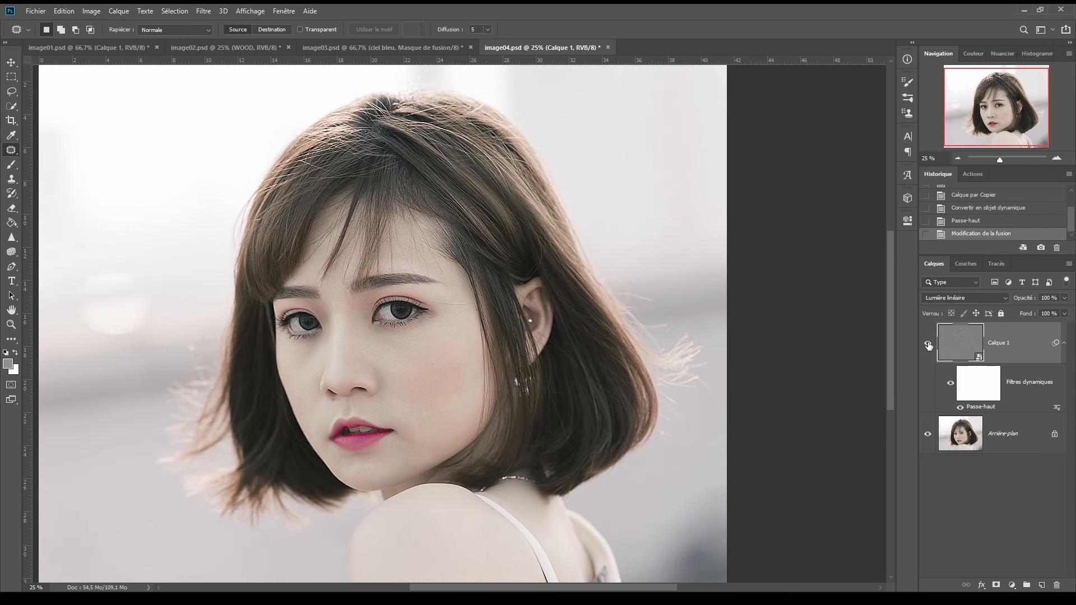
# In Calque 1's blending options, lower the highlight limit for the underlying layer to about 201
pyautogui.doubleClick(1014, 337)
pyautogui.moveTo(664, 50); pyautogui.dragTo(638, 42)
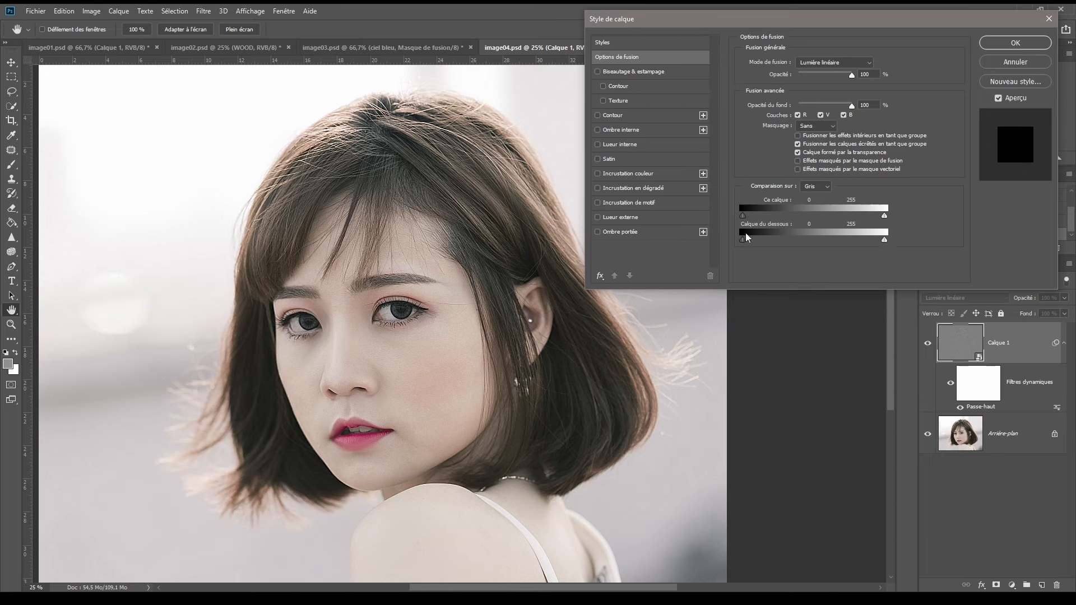
pyautogui.press('alt')
pyautogui.moveTo(883, 240); pyautogui.dragTo(883, 241)
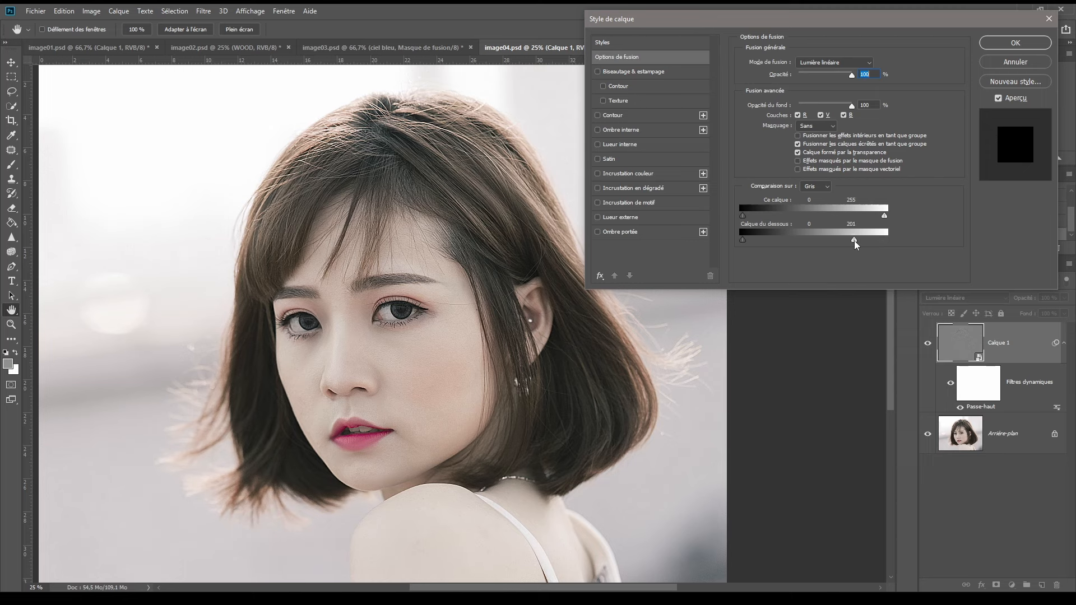
pyautogui.moveTo(854, 241); pyautogui.dragTo(854, 239)
# Split the underlying layer's highlight limit to 156 / 202 for a soft transition, then compare the portrait with and without Calque 1
pyautogui.press('alt')
pyautogui.moveTo(855, 240); pyautogui.dragTo(849, 241)
pyautogui.moveTo(854, 240)
pyautogui.mouseDown()
pyautogui.moveTo(837, 239)
pyautogui.moveTo(920, 238)
pyautogui.moveTo(856, 239)
pyautogui.mouseUp()
pyautogui.moveTo(853, 238); pyautogui.dragTo(830, 234)
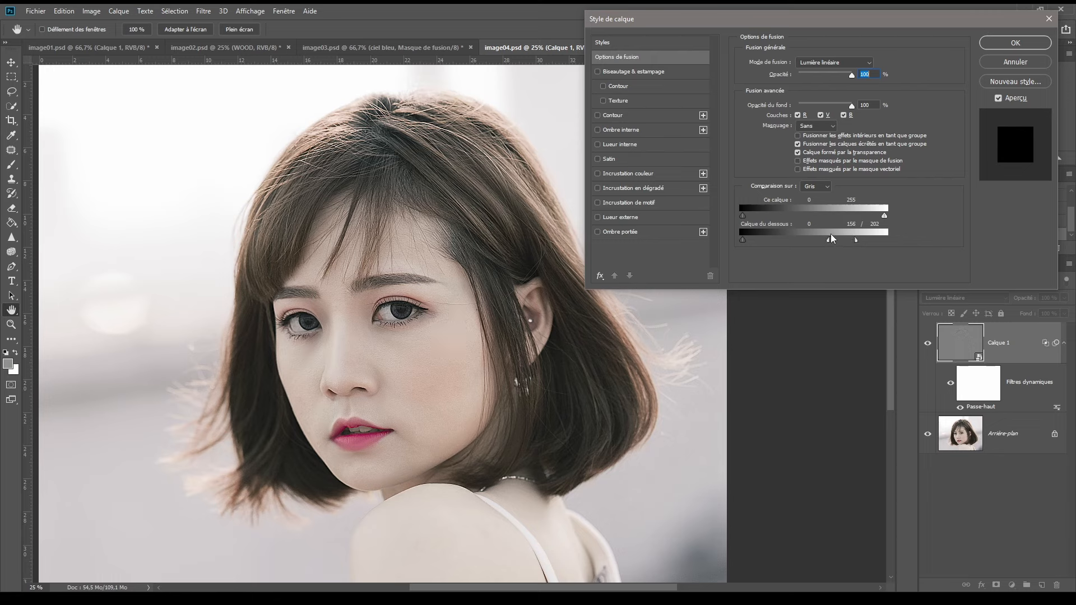
pyautogui.click(1007, 41)
pyautogui.click(928, 345)
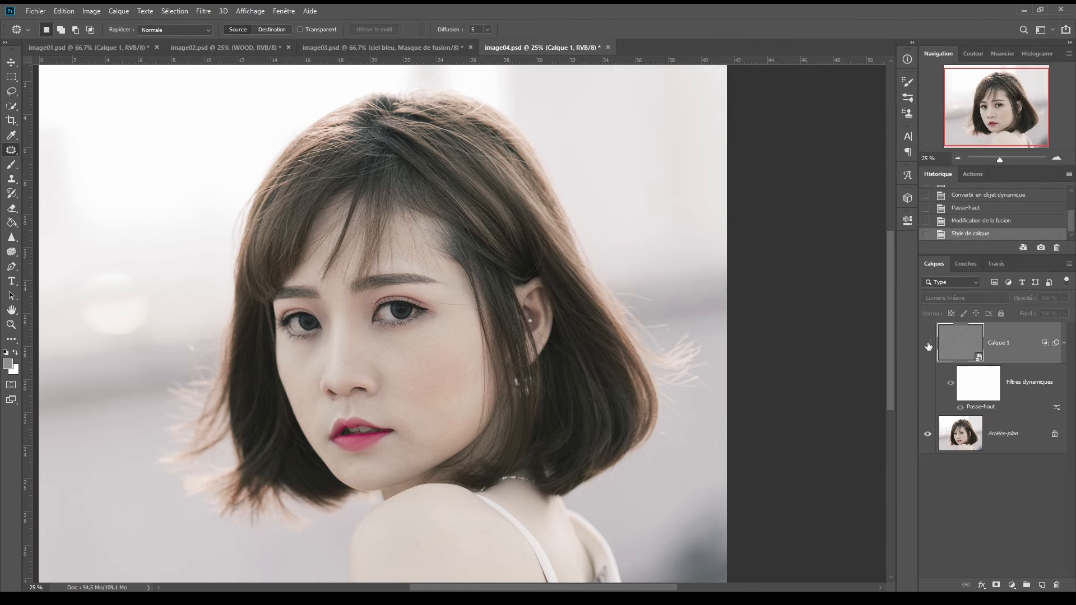
pyautogui.click(928, 346)
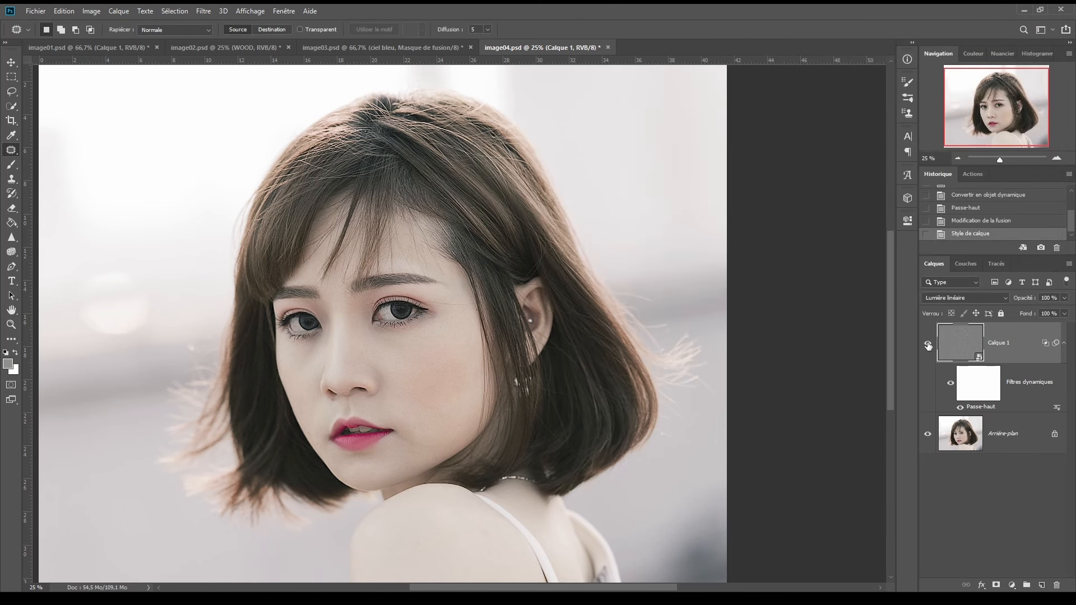
pyautogui.click(928, 346)
pyautogui.click(928, 346)
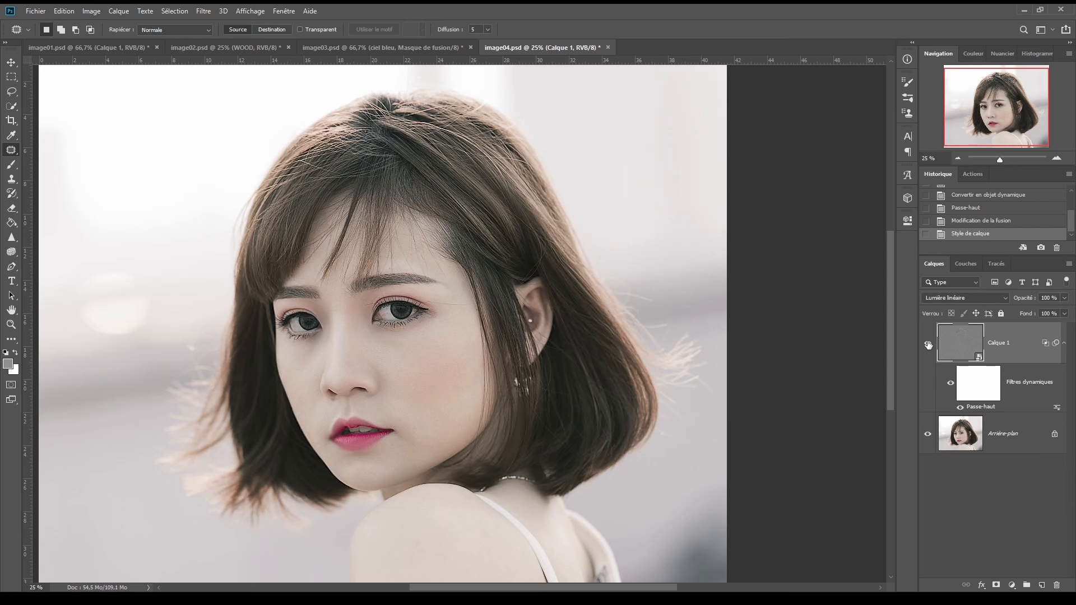